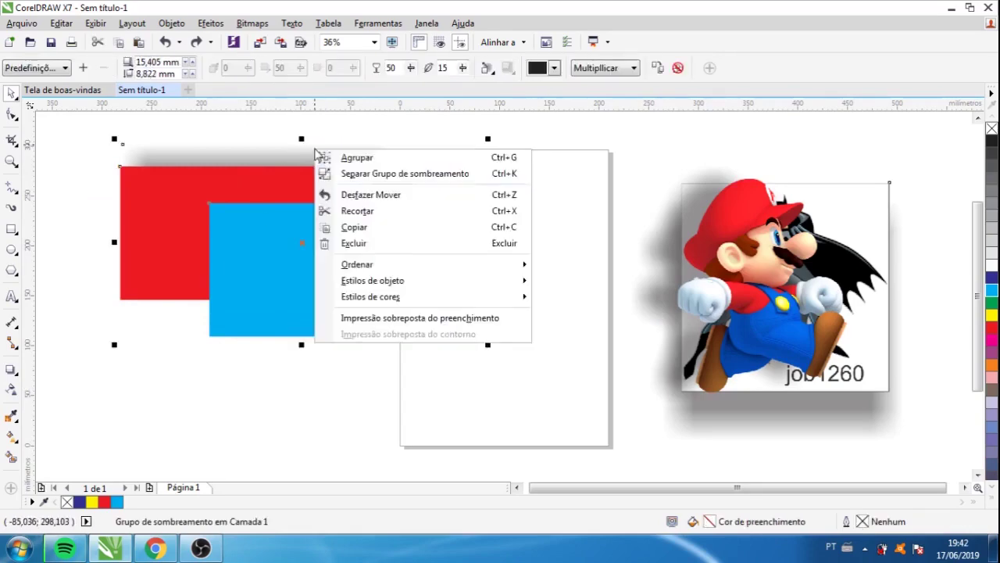
drag(386, 377, 324, 259)
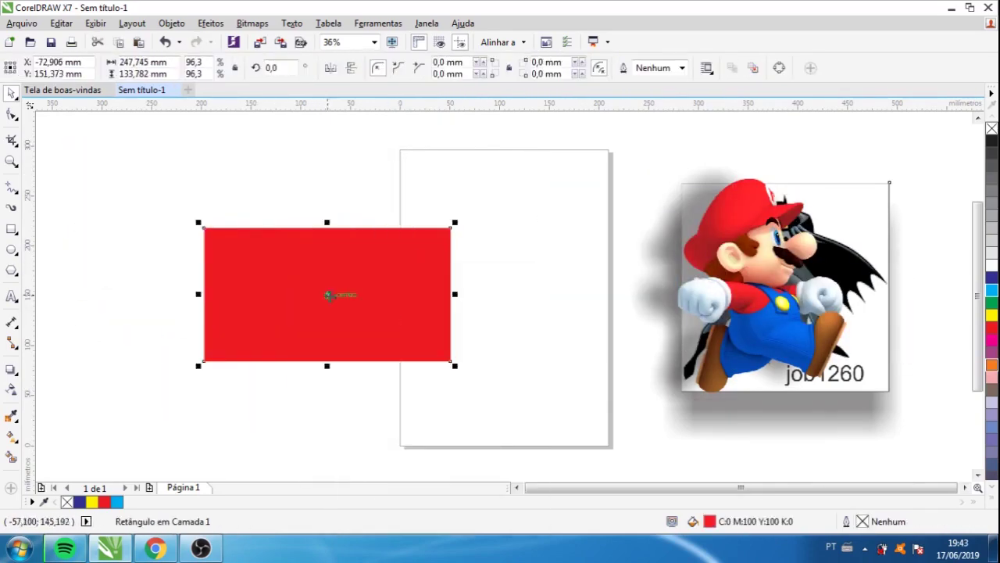
drag(329, 295, 253, 293)
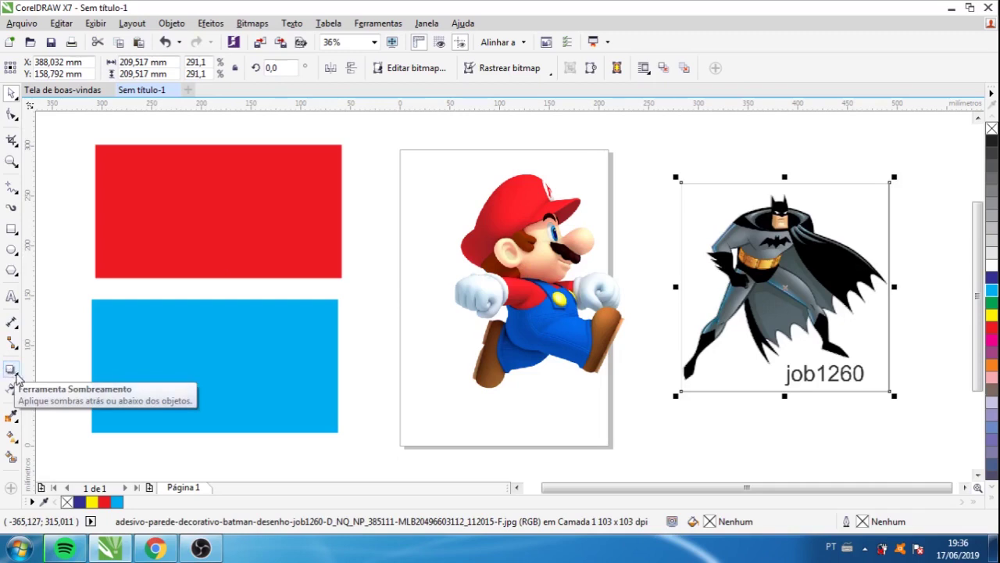
Try a drop shadow on the Batman image, offset about 43 mm downward, and undo it
click(16, 377)
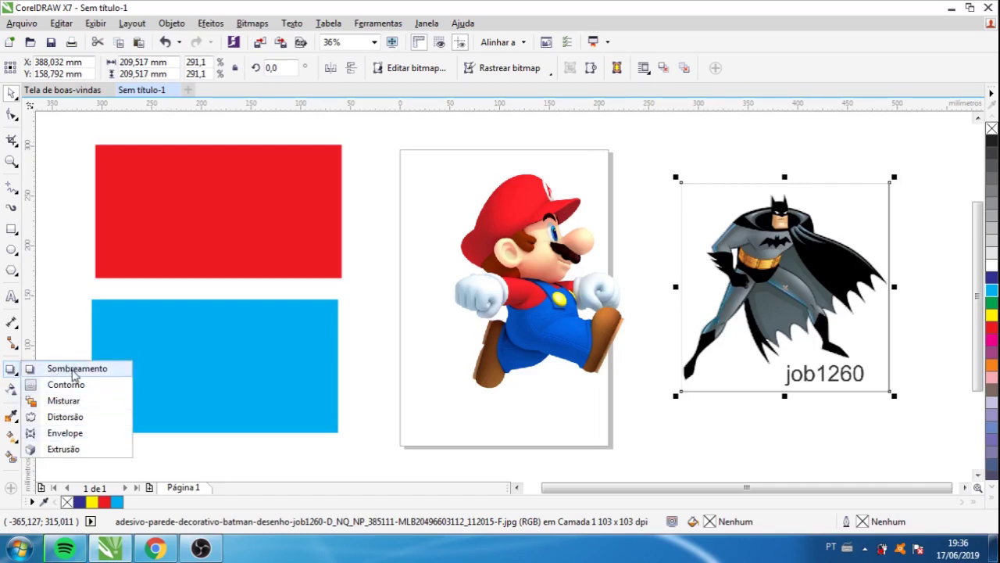
click(74, 370)
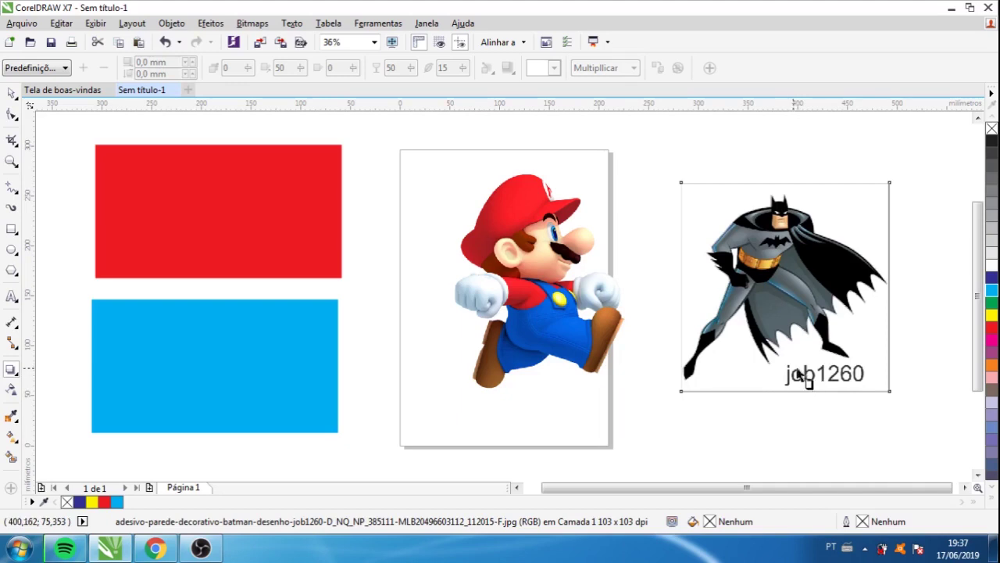
drag(778, 313, 782, 429)
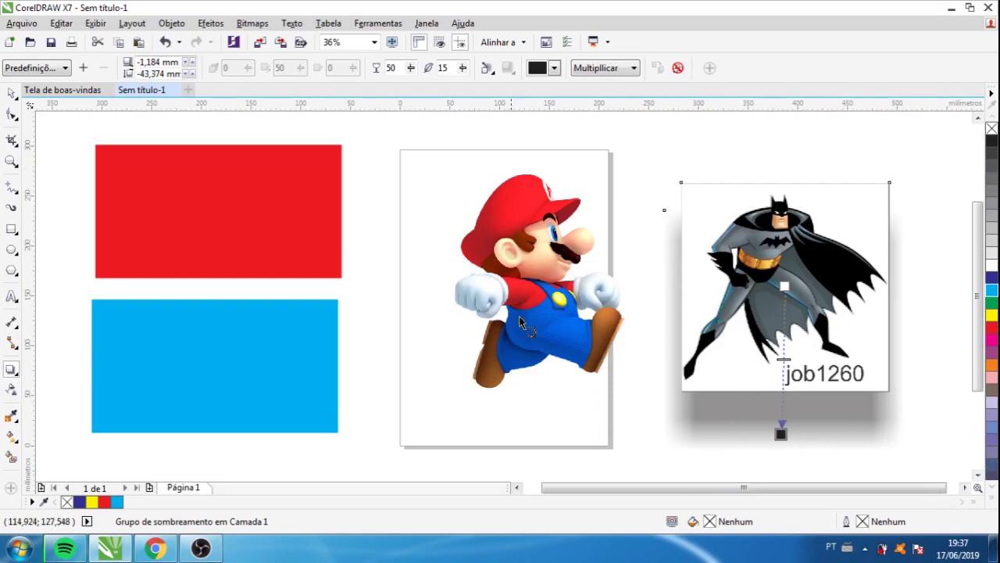
key(ctrl+z)
Add drop shadows offset about 34 mm leftward on the Mario image and about 34 mm downward on the Batman image
click(544, 306)
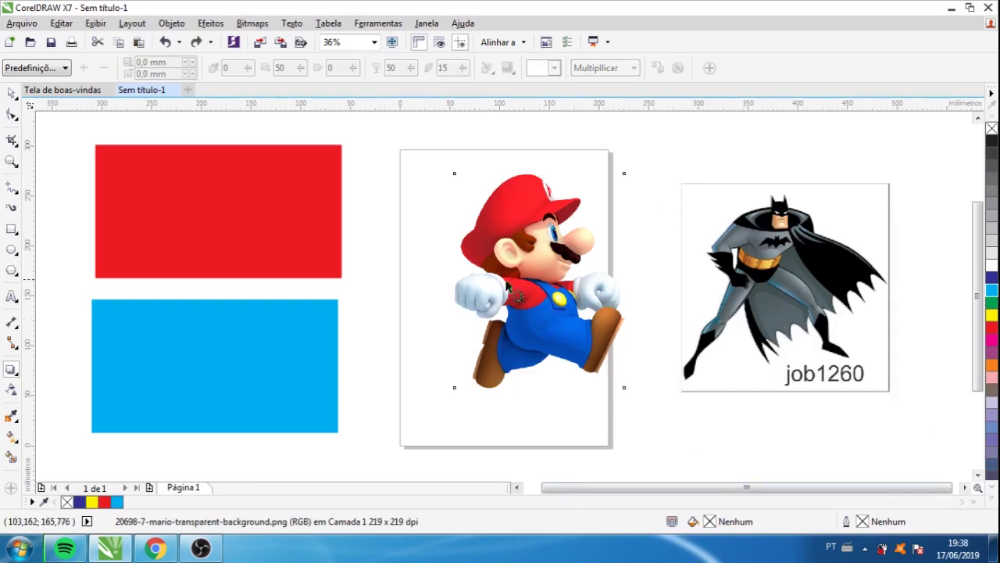
drag(507, 284, 420, 282)
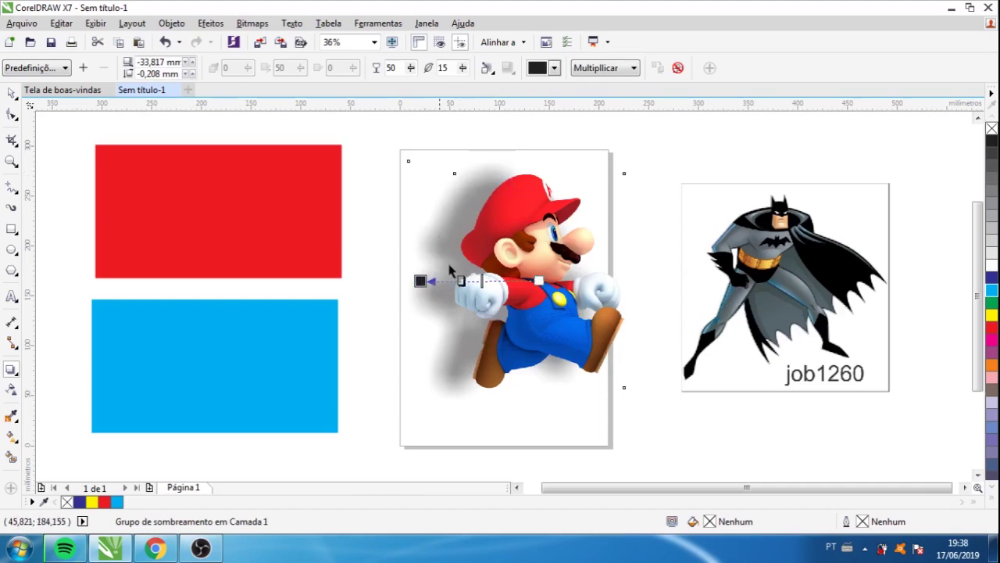
click(763, 270)
drag(782, 286, 775, 426)
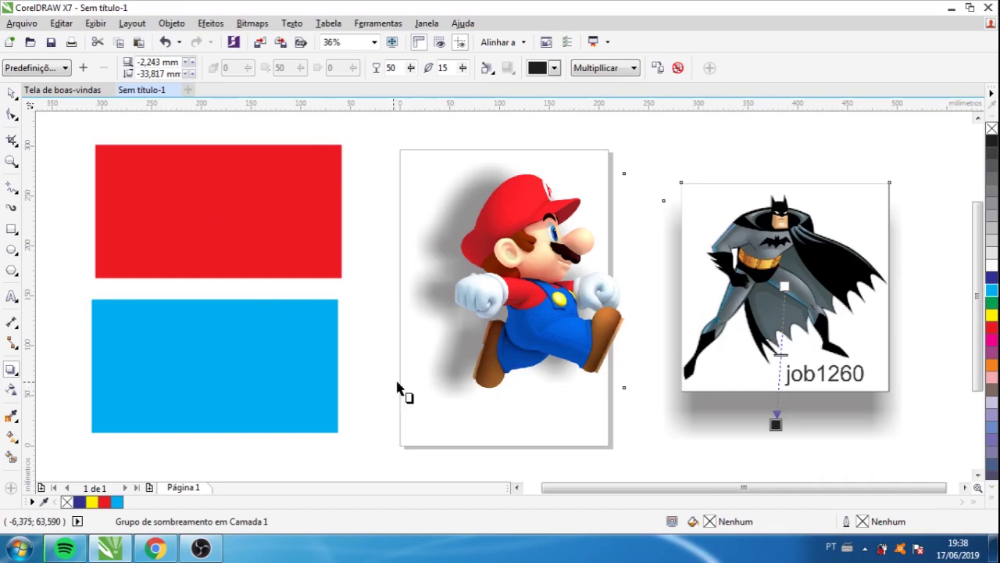
Move the blue rectangle so it overlaps the red one, and place the shadowed Mario image over the Batman image
click(11, 94)
drag(147, 369, 240, 250)
click(520, 228)
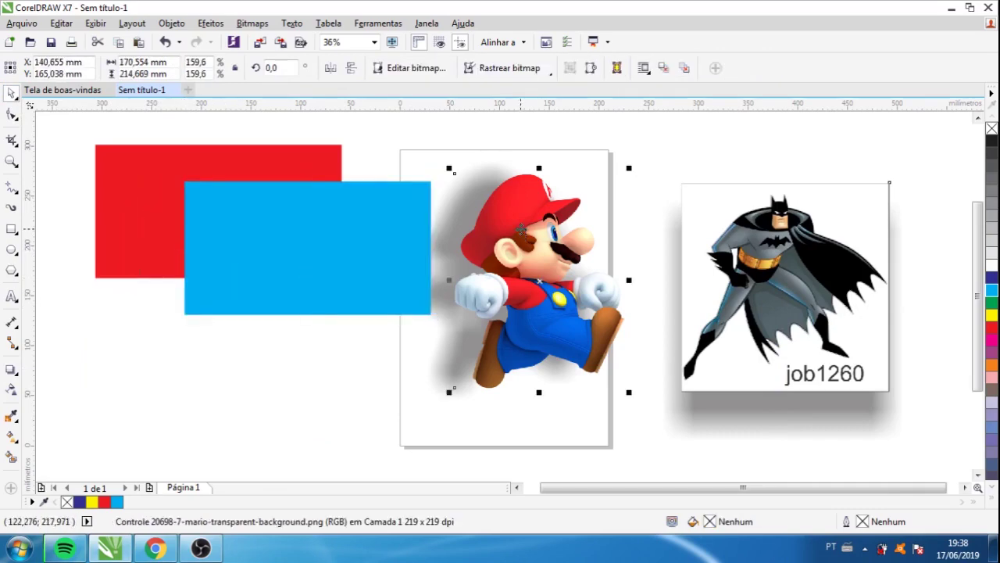
drag(520, 228, 743, 233)
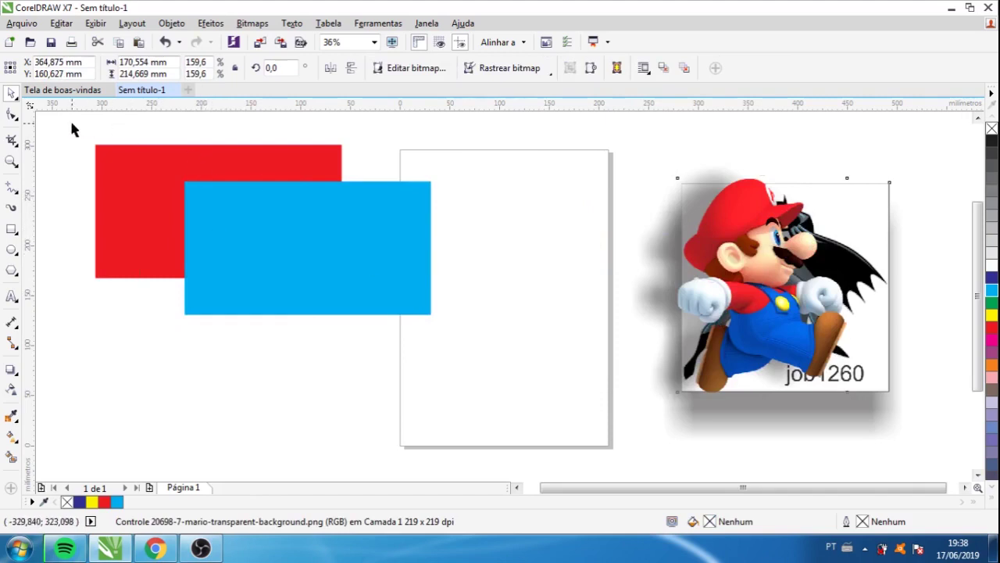
Try a drop shadow with opacity 69 on the ungrouped red and blue rectangles together, and undo it
drag(71, 123, 479, 342)
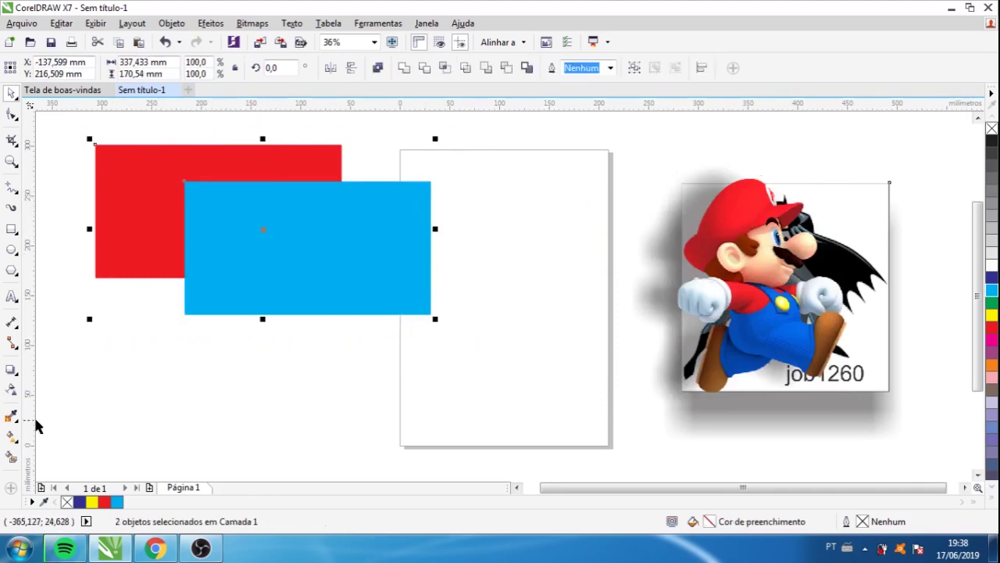
click(11, 370)
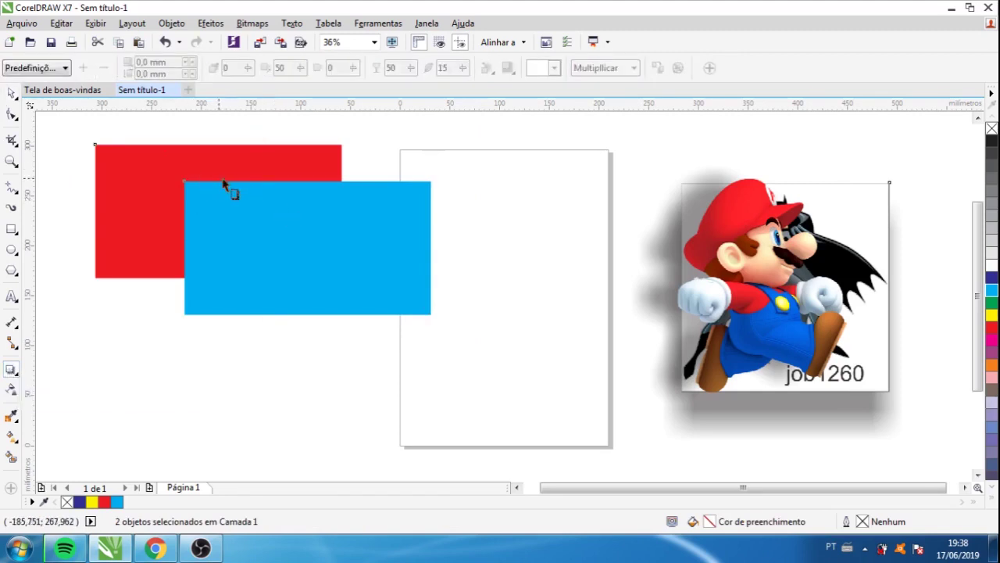
drag(217, 204, 392, 150)
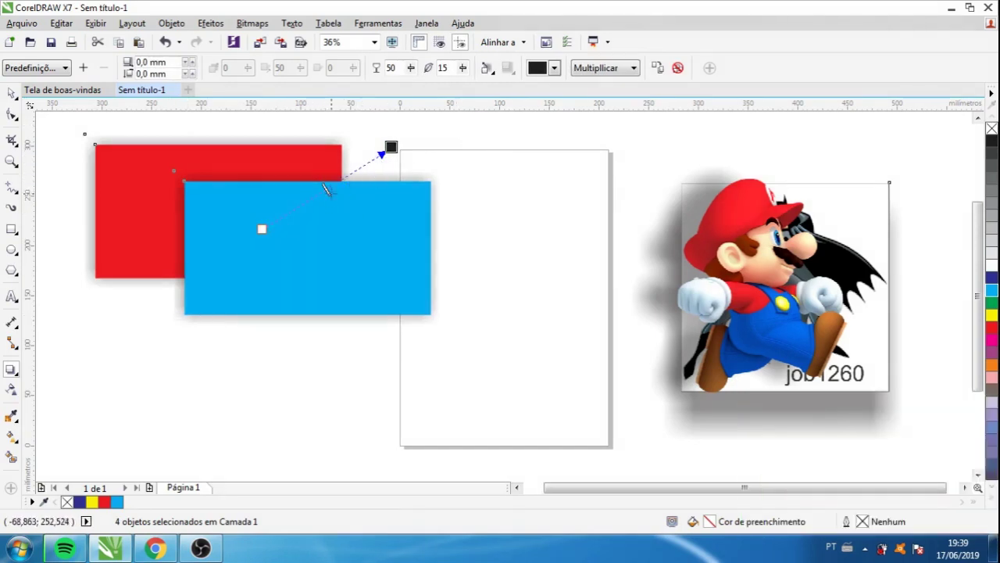
drag(326, 189, 338, 185)
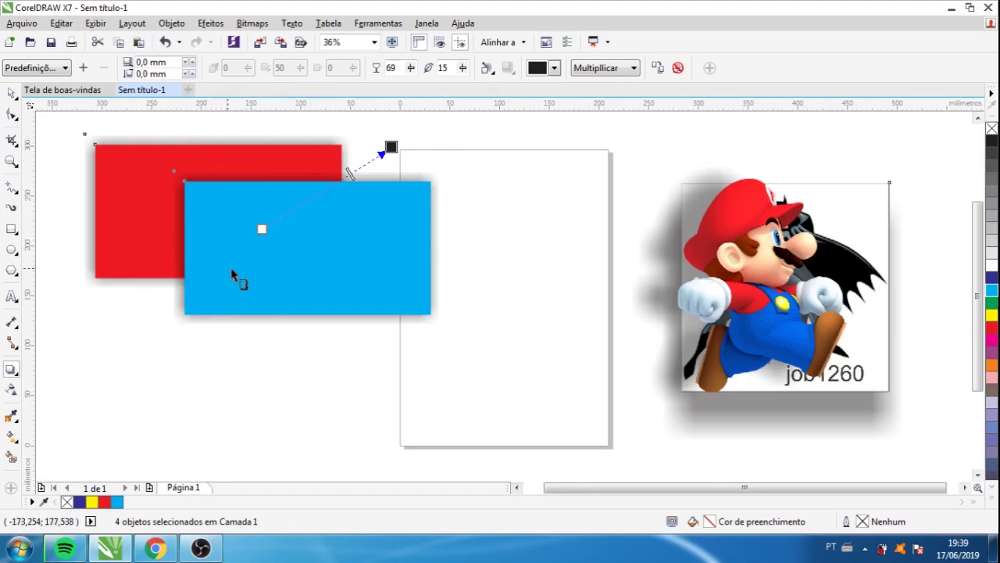
key(ctrl+z)
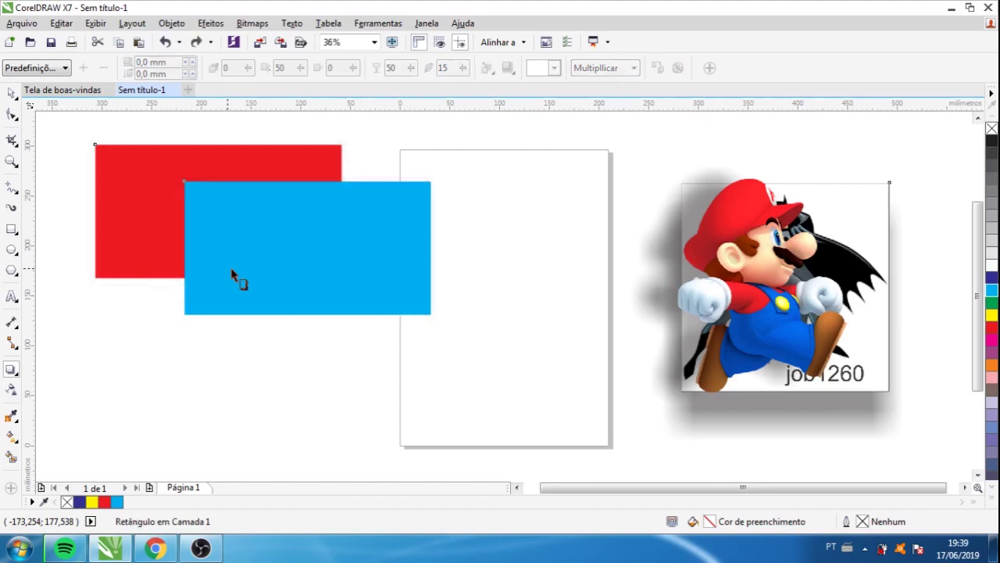
Group the overlapping red and blue rectangles
click(12, 92)
drag(56, 125, 465, 349)
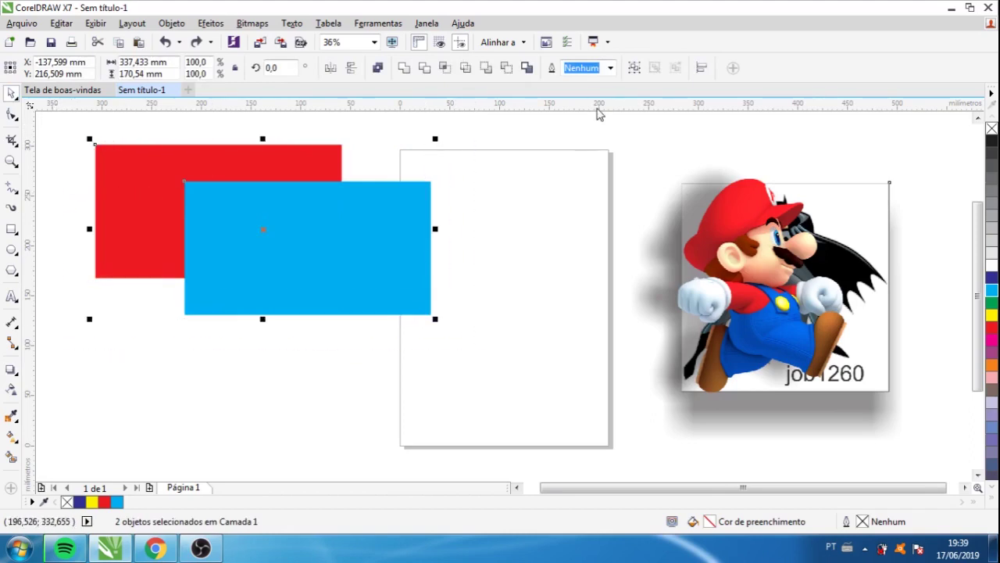
click(634, 68)
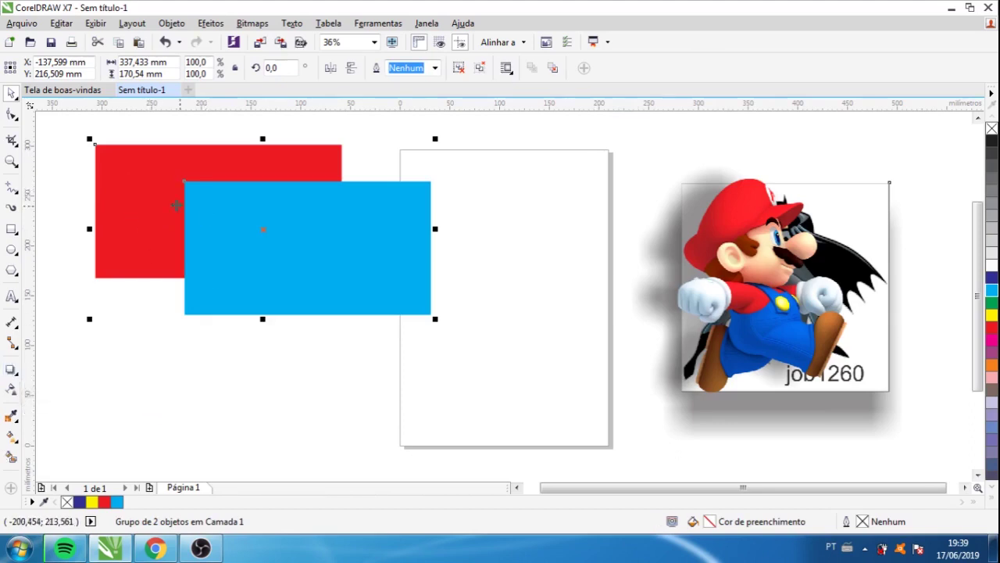
Test moving the rectangle group as one object, and undo both the move and the grouping
click(217, 388)
drag(250, 239, 276, 235)
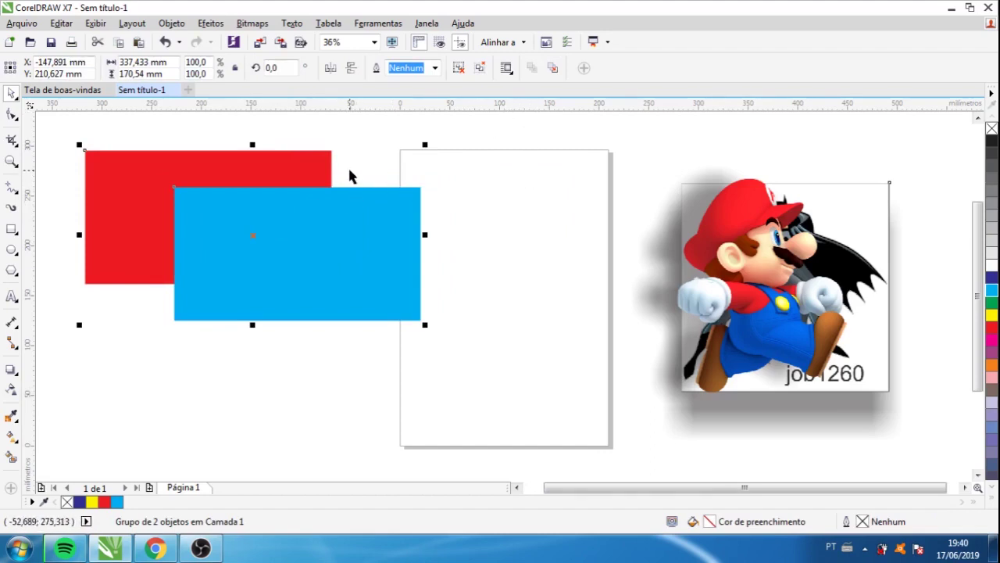
key(ctrl+z)
key(ctrl+z)
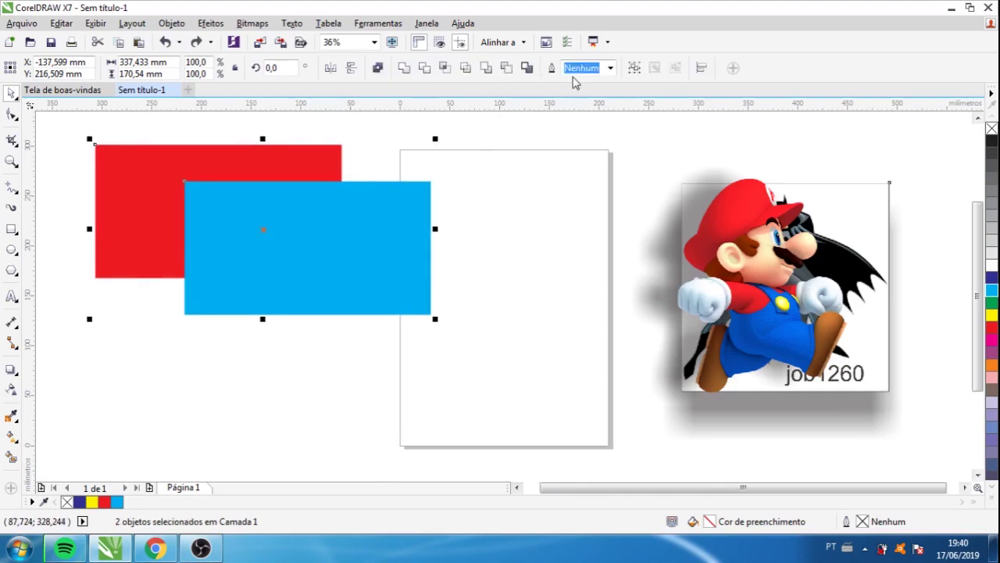
Group the two rectangles and add a drop shadow offset about 15.4 mm to the right and 8.8 mm upward
click(634, 67)
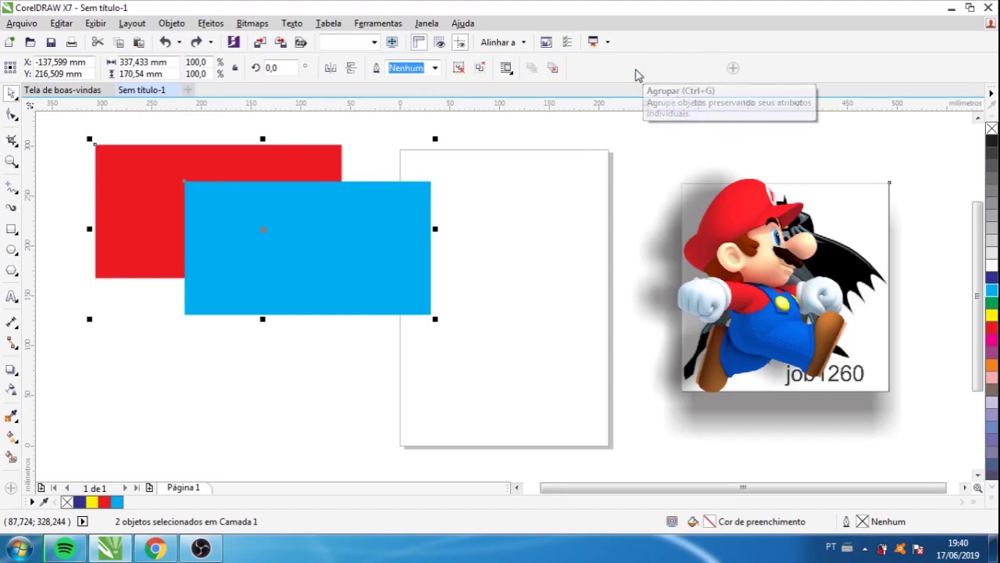
click(11, 370)
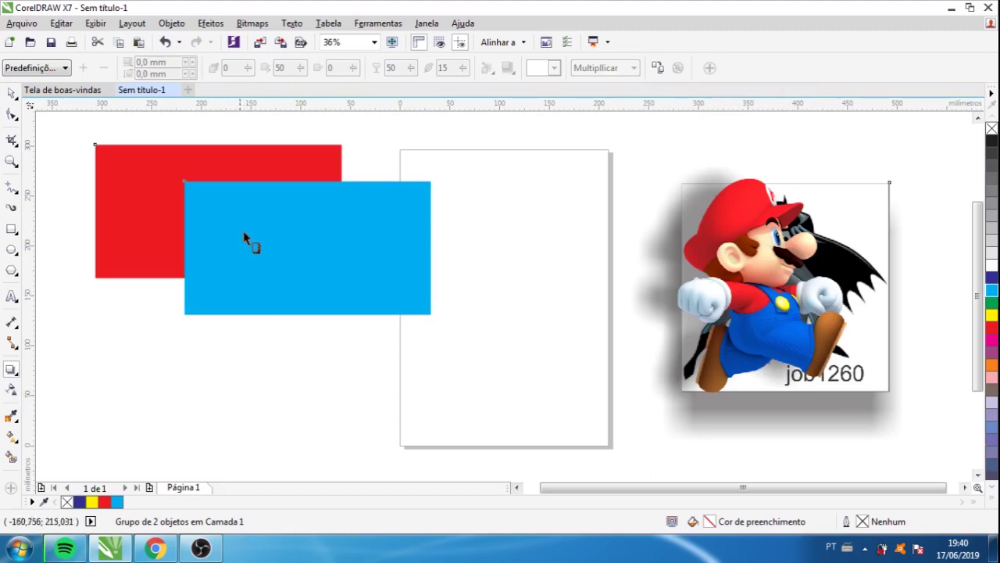
drag(248, 209, 430, 143)
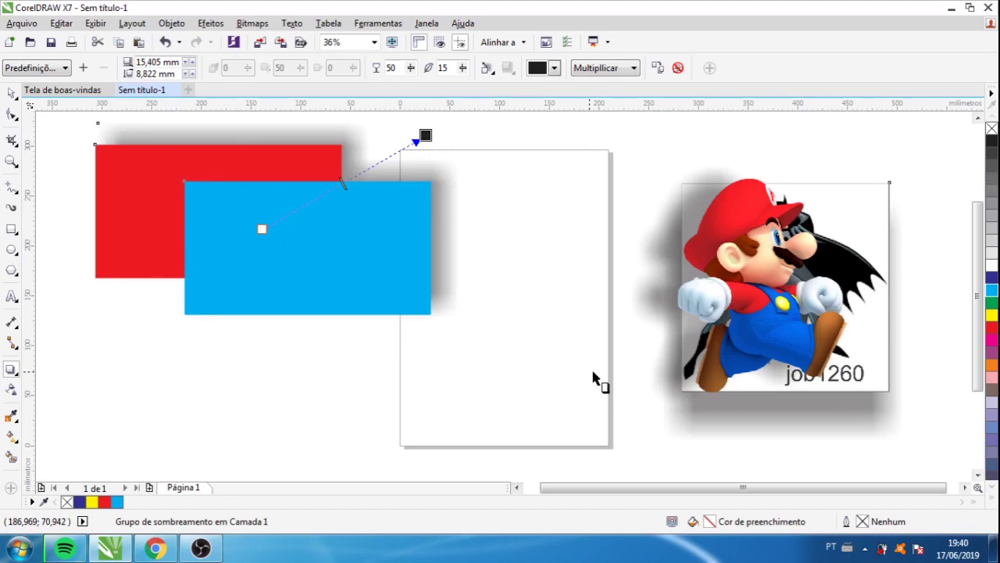
Separate the drop shadow group so the shadow becomes an object independent of the rectangle group
key(ctrl+z)
click(321, 412)
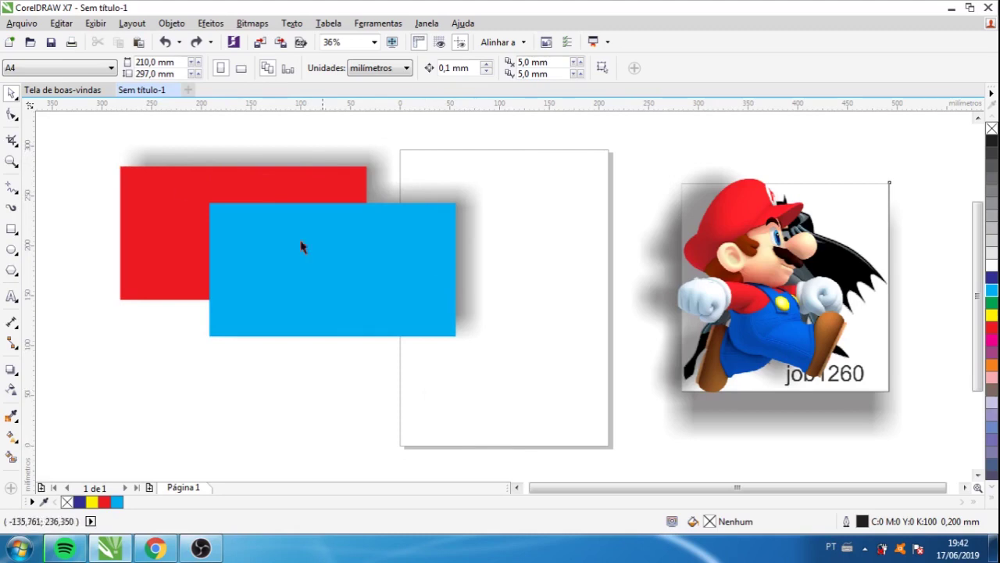
click(326, 155)
right_click(326, 155)
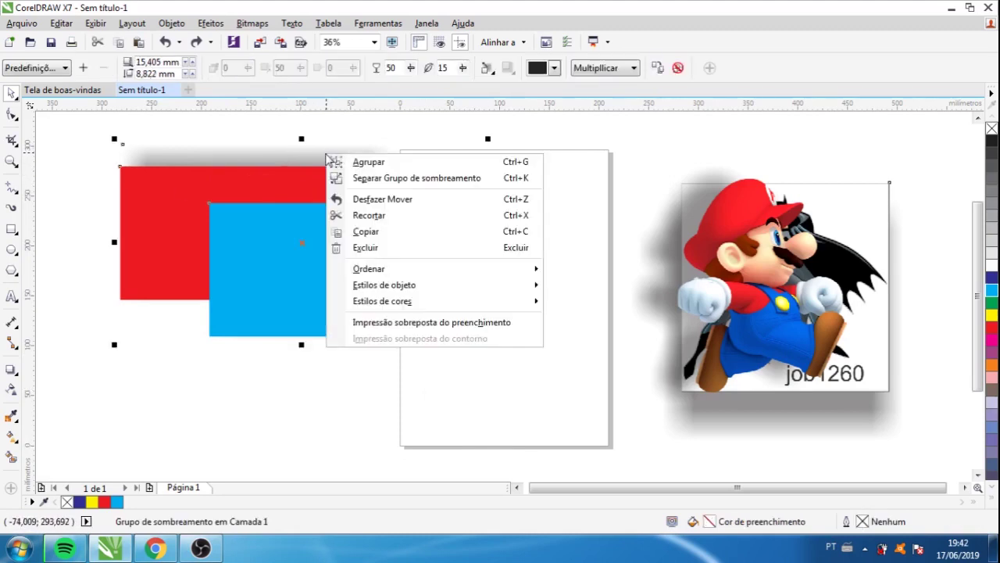
click(263, 153)
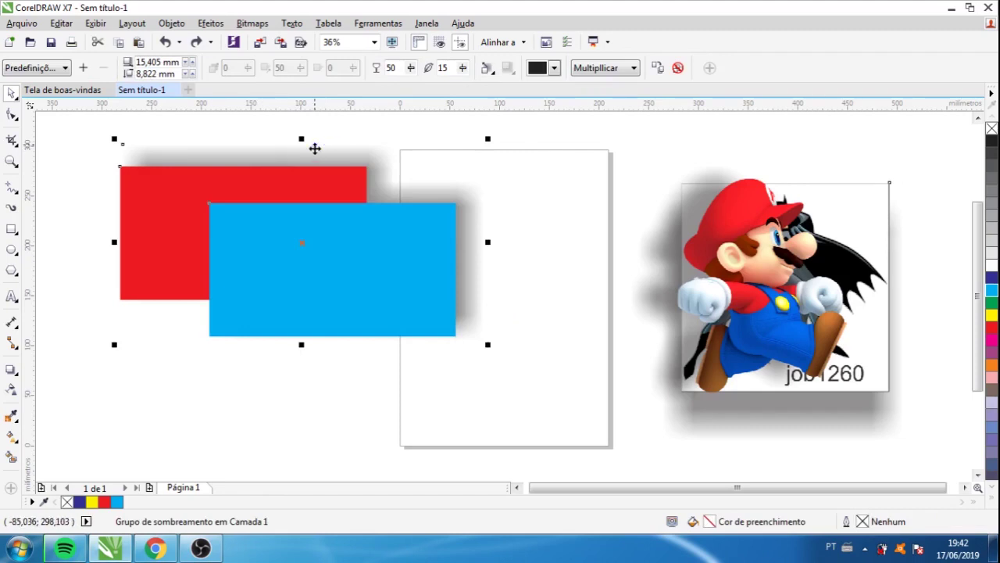
right_click(315, 149)
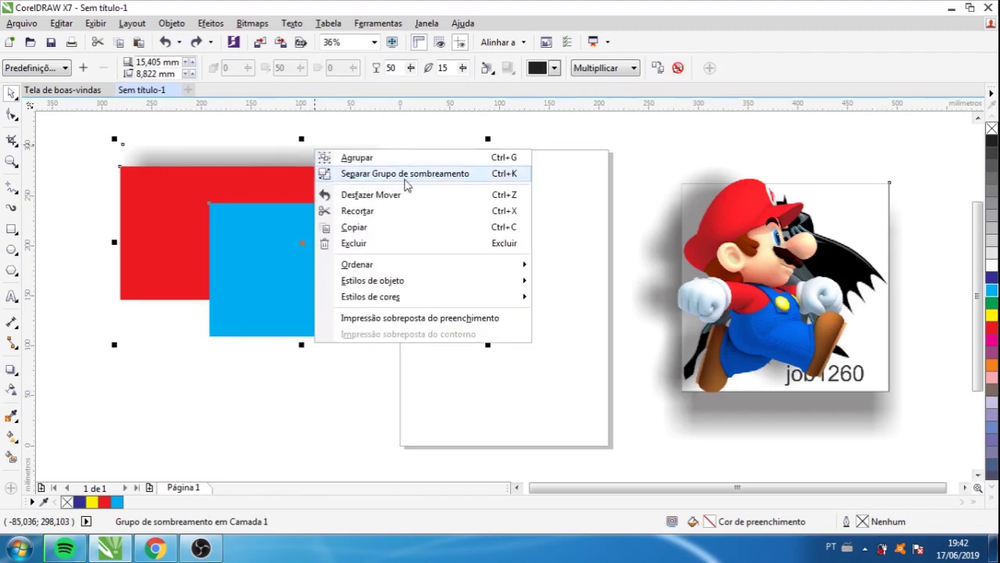
click(404, 174)
click(288, 358)
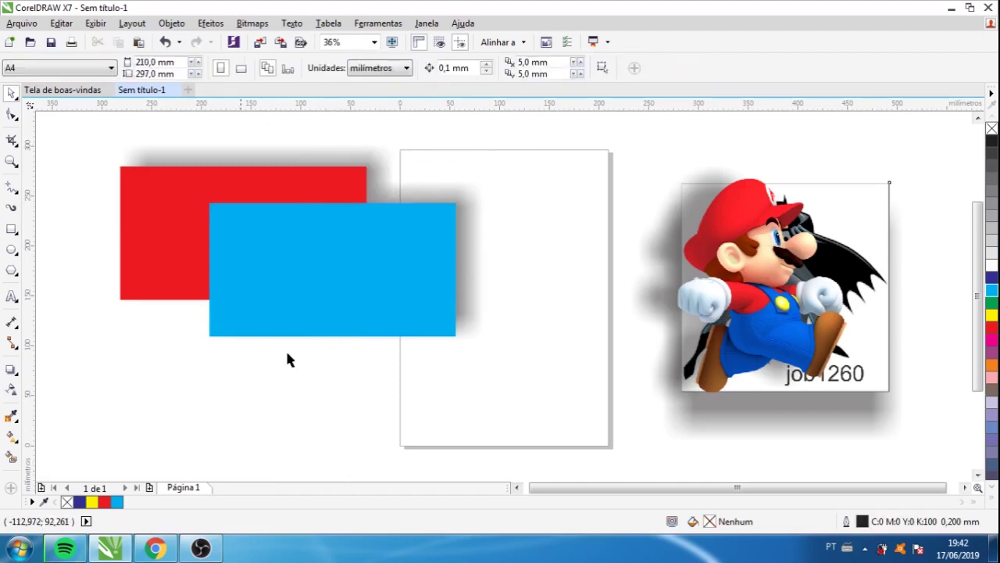
Move the rectangle group and its detached shadow independently, leaving both slightly up and left with the group over the shadow
click(257, 234)
drag(257, 234, 696, 258)
click(264, 227)
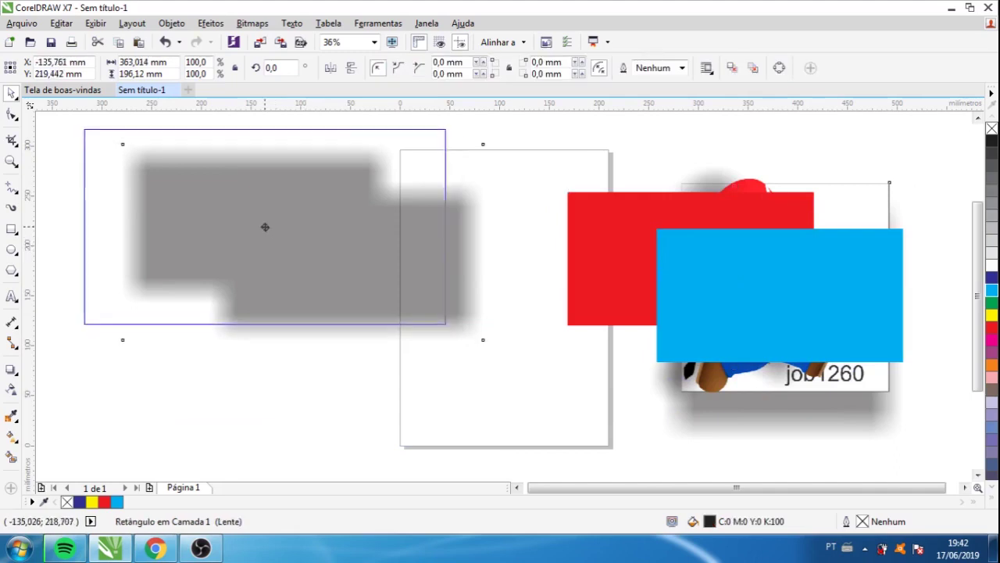
click(745, 257)
drag(746, 257, 338, 252)
Delete the rectangle group and test moving the remaining shadow on its own, and undo both changes
drag(398, 286, 572, 289)
key(Escape)
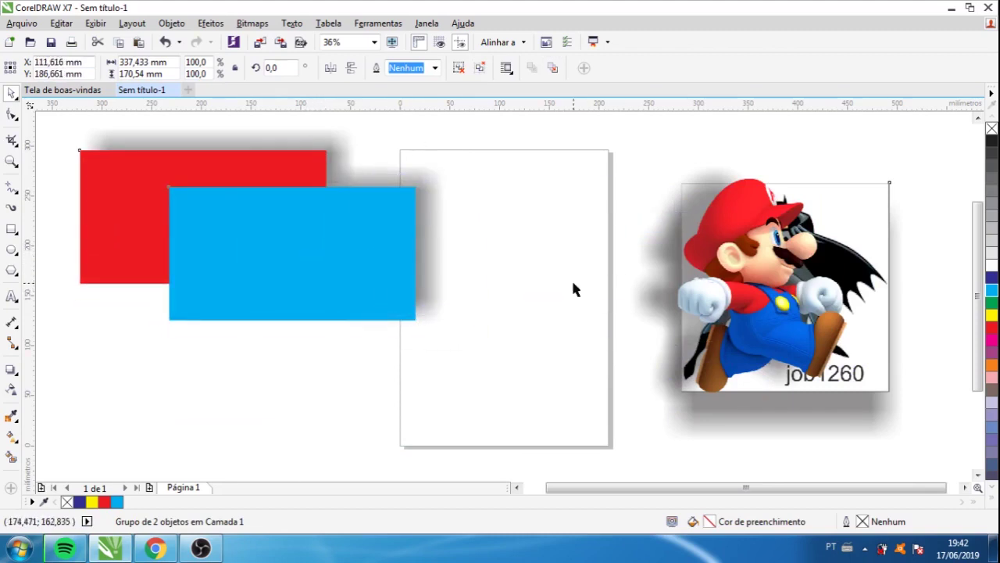
key(Delete)
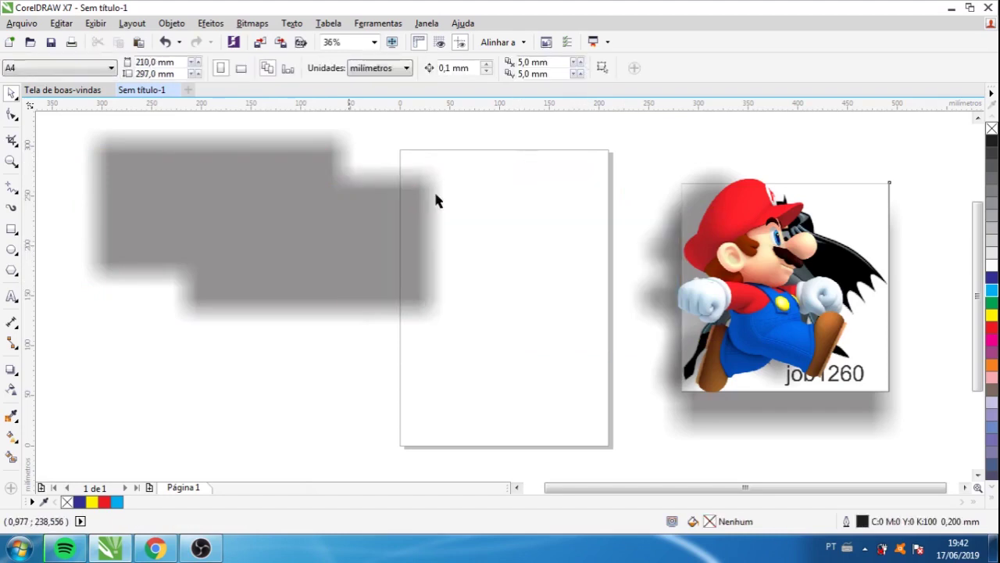
click(279, 246)
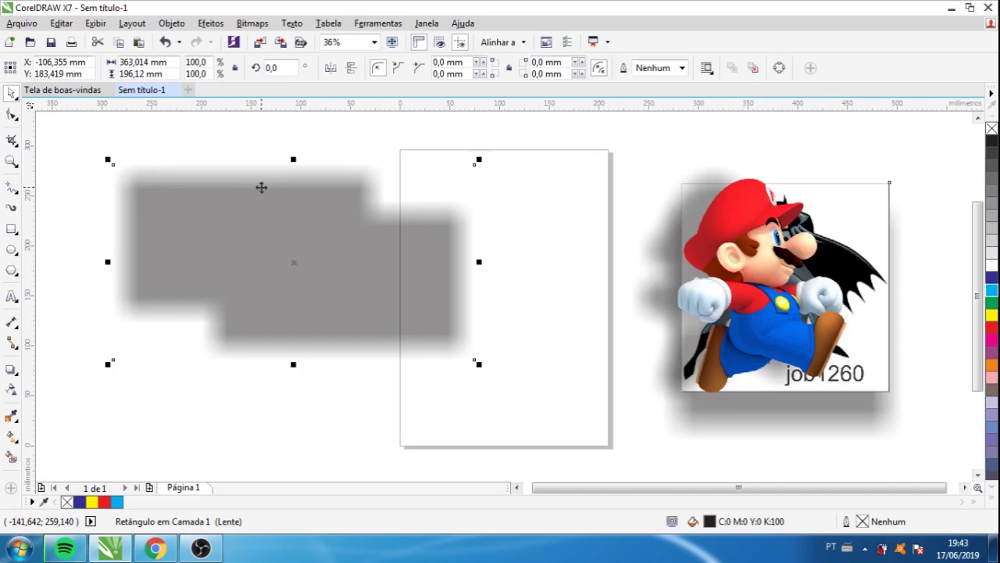
key(ctrl+z)
key(ctrl+z)
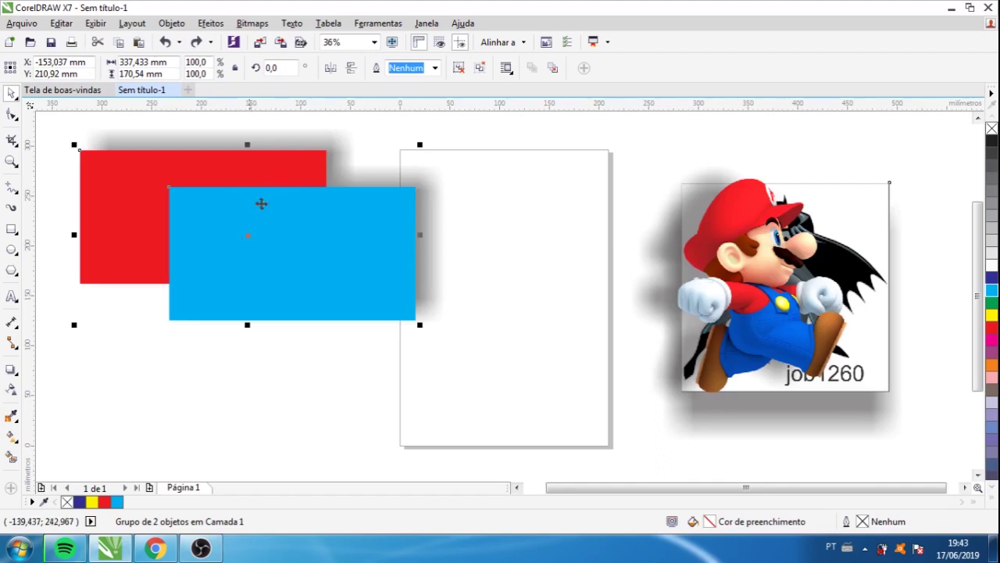
Move the rectangle group down and right off the detached shadow, and delete the shadow
drag(195, 186, 319, 264)
click(265, 172)
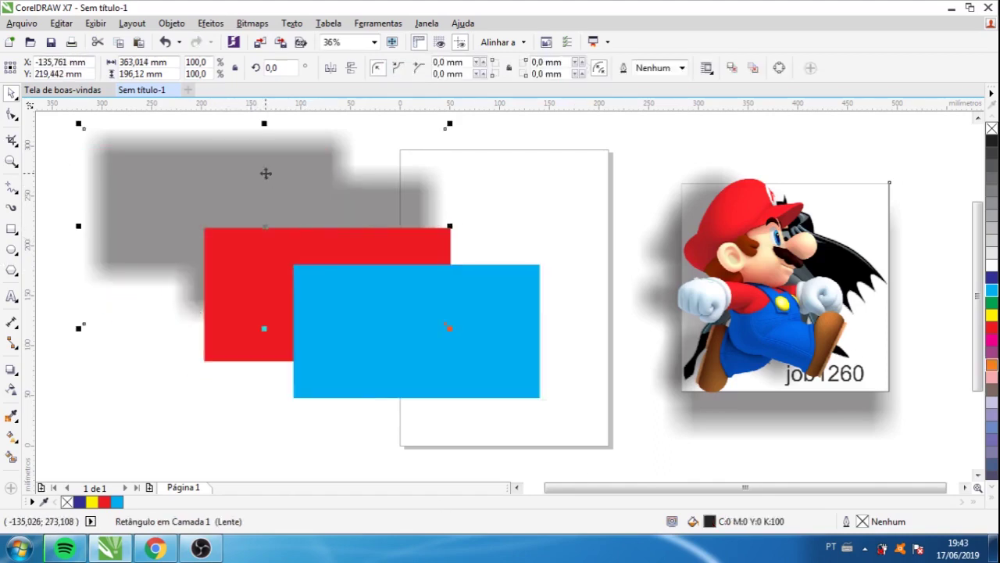
key(Delete)
Ungroup the red and blue rectangles into separate objects
click(328, 293)
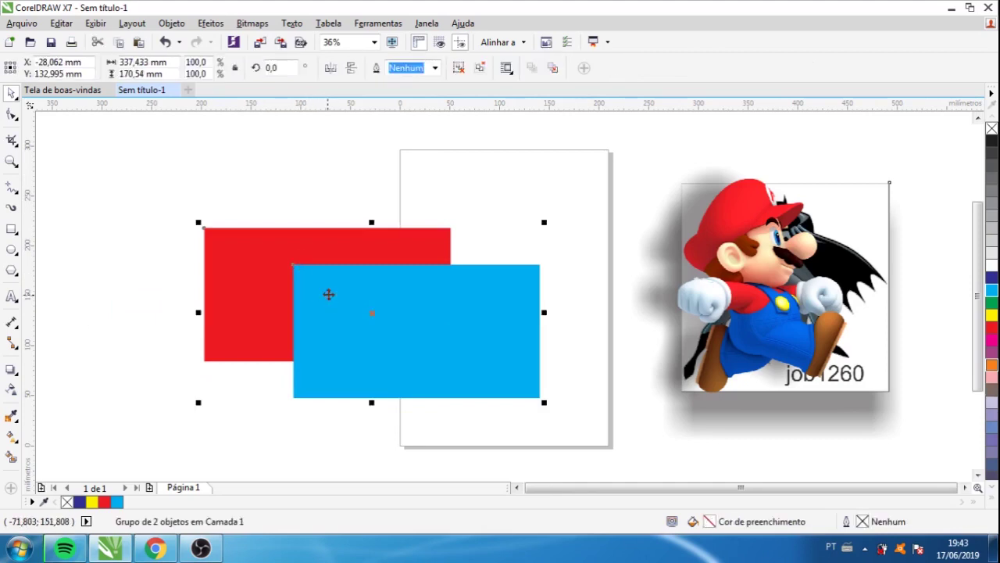
right_click(328, 294)
click(333, 242)
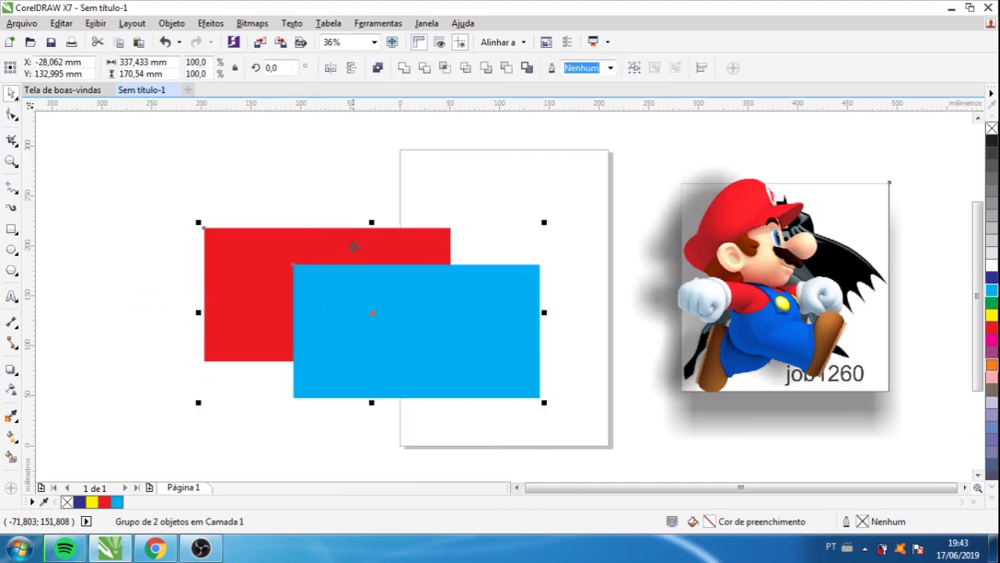
Delete the blue rectangle and move the red rectangle up and left, clear of the page
click(357, 328)
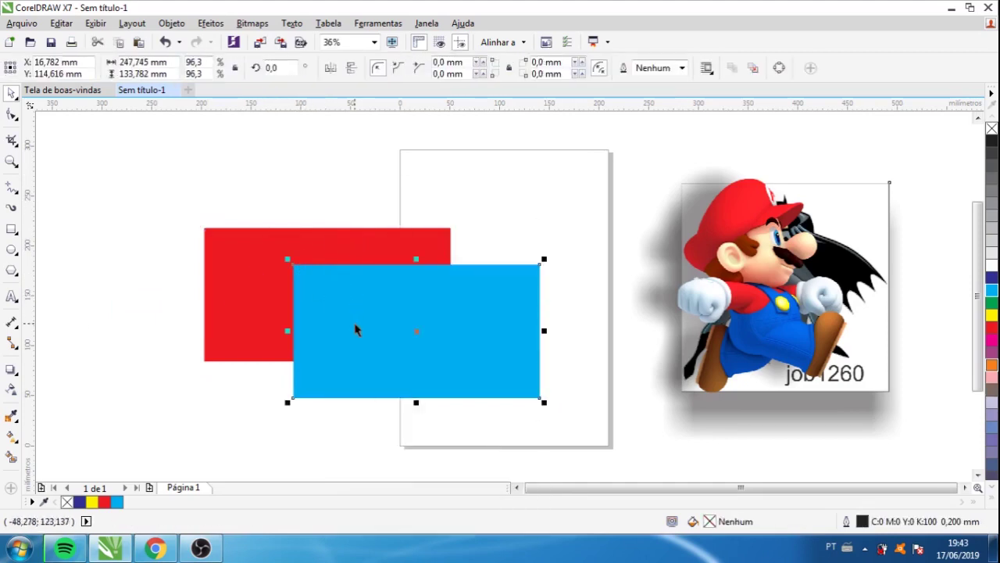
key(Delete)
click(394, 304)
drag(358, 296, 246, 264)
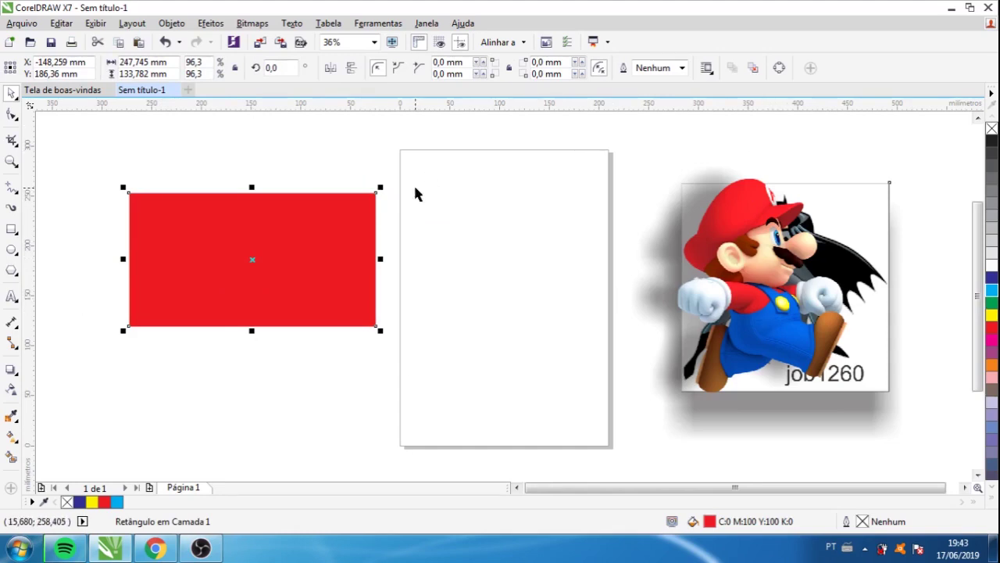
Try a drop shadow directly behind the red rectangle with its opacity raised to 83, and undo it
click(11, 371)
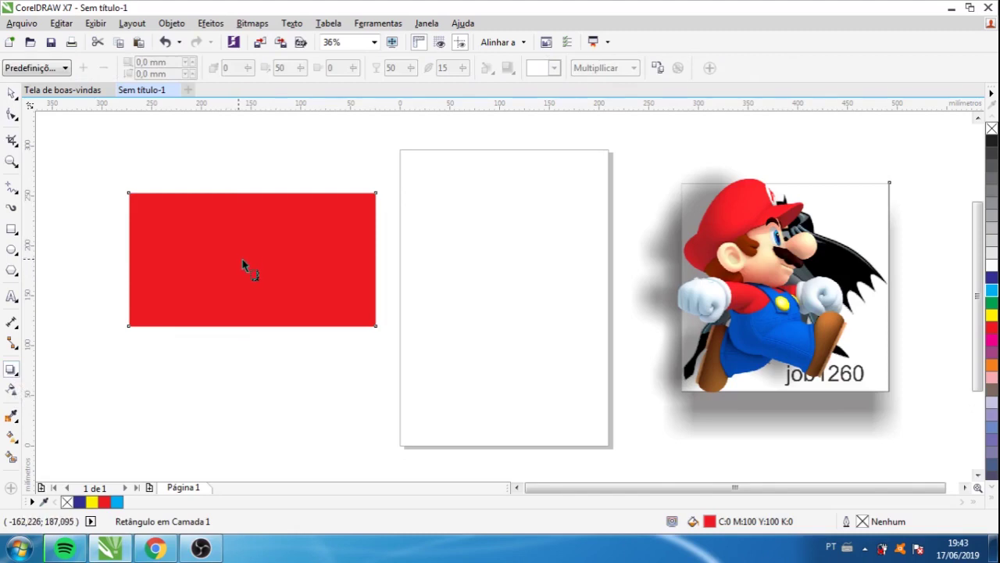
drag(242, 260, 357, 261)
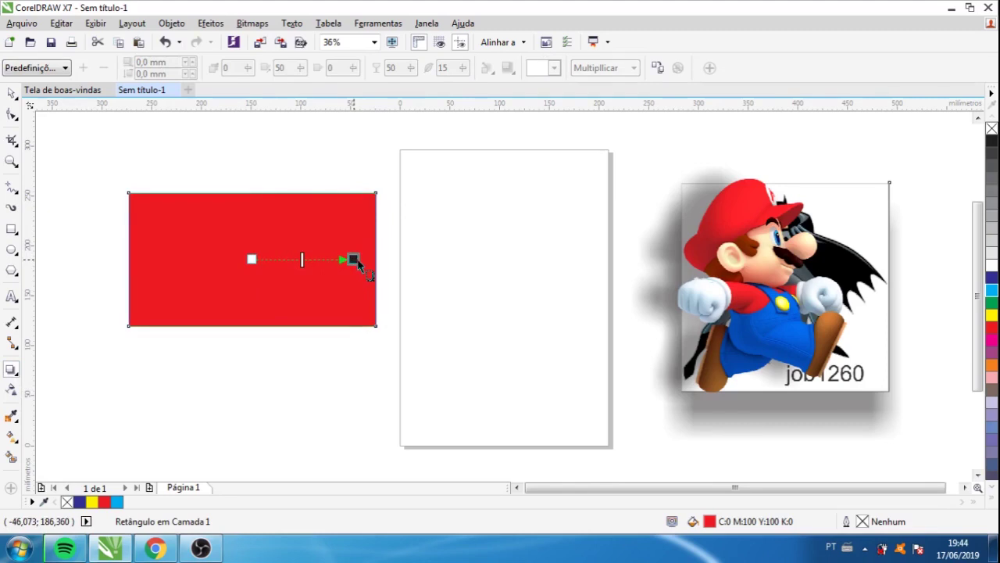
mouse_move(358, 263)
mouse_down()
mouse_move(409, 261)
mouse_move(320, 257)
mouse_move(289, 154)
mouse_move(285, 369)
mouse_move(290, 294)
mouse_move(313, 272)
mouse_move(350, 261)
mouse_up()
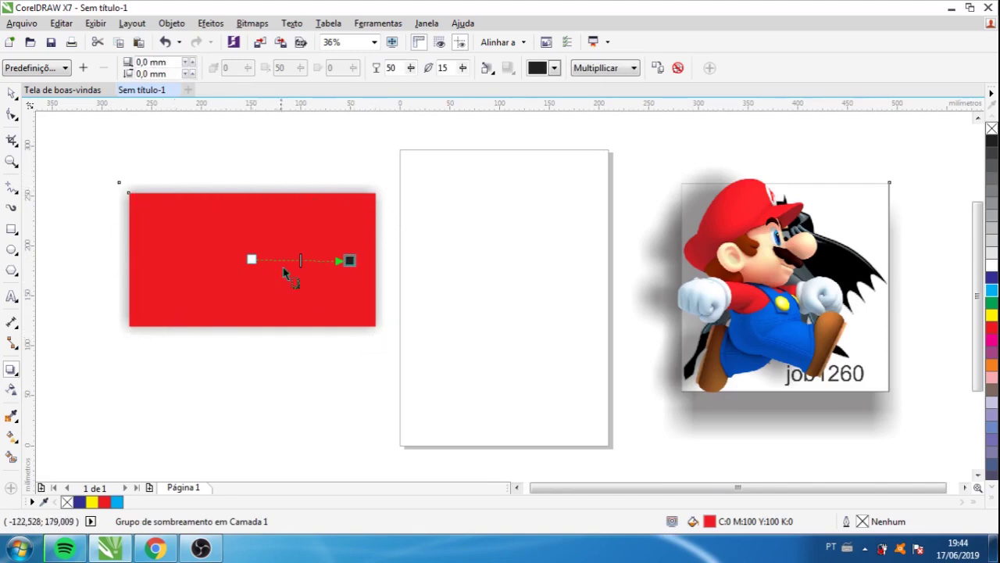
drag(301, 259, 331, 260)
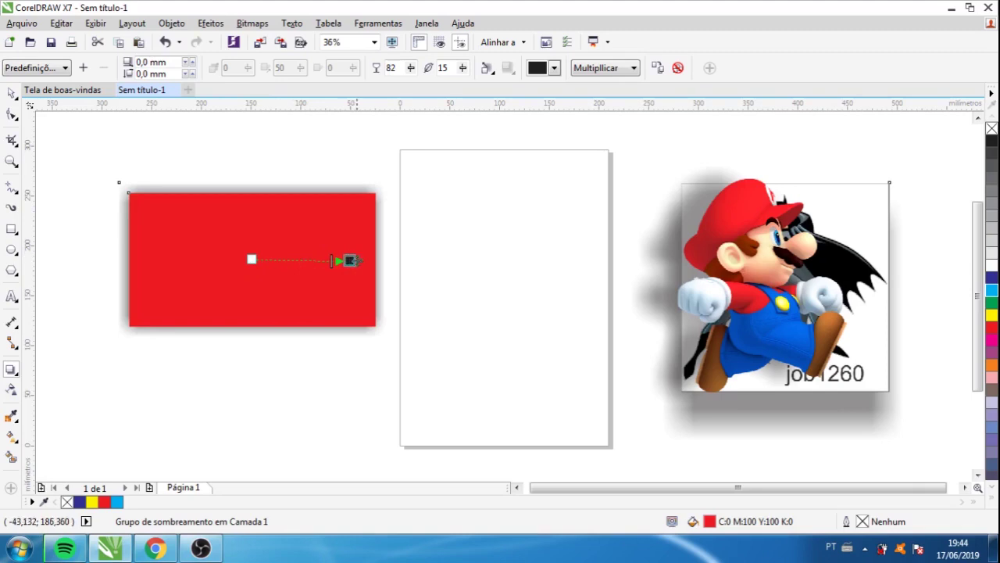
drag(331, 261, 304, 261)
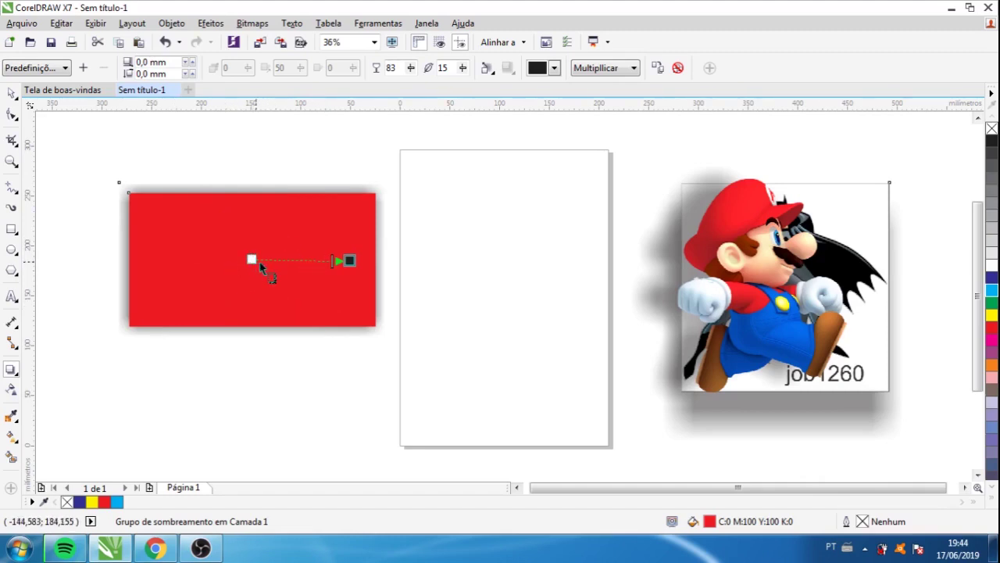
key(ctrl+z)
key(ctrl+z)
key(ctrl+z)
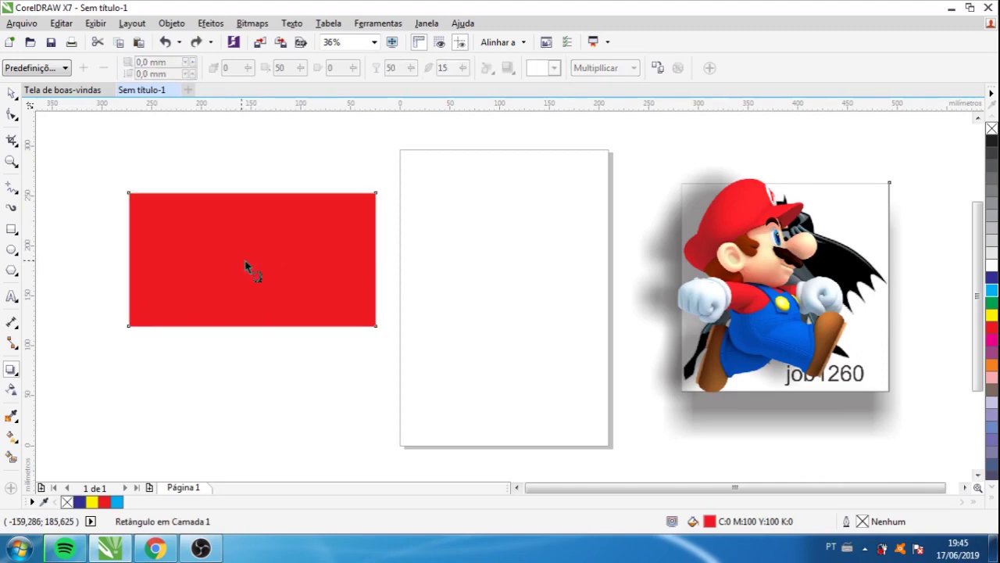
Cast a drop shadow up and right of the red rectangle, offset about 57.7 by 17.5 mm, and look over the shadow presets
drag(251, 259, 432, 203)
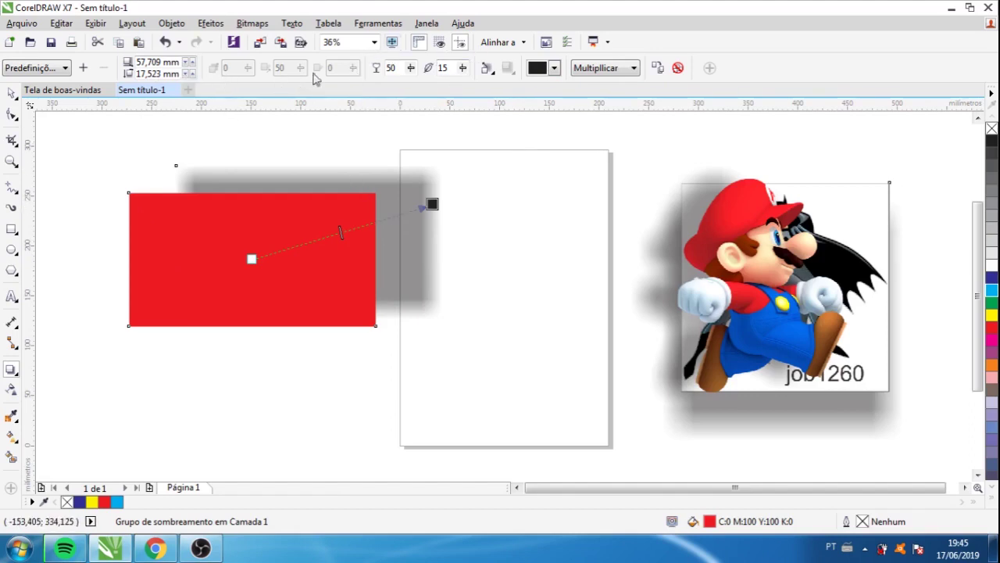
click(65, 68)
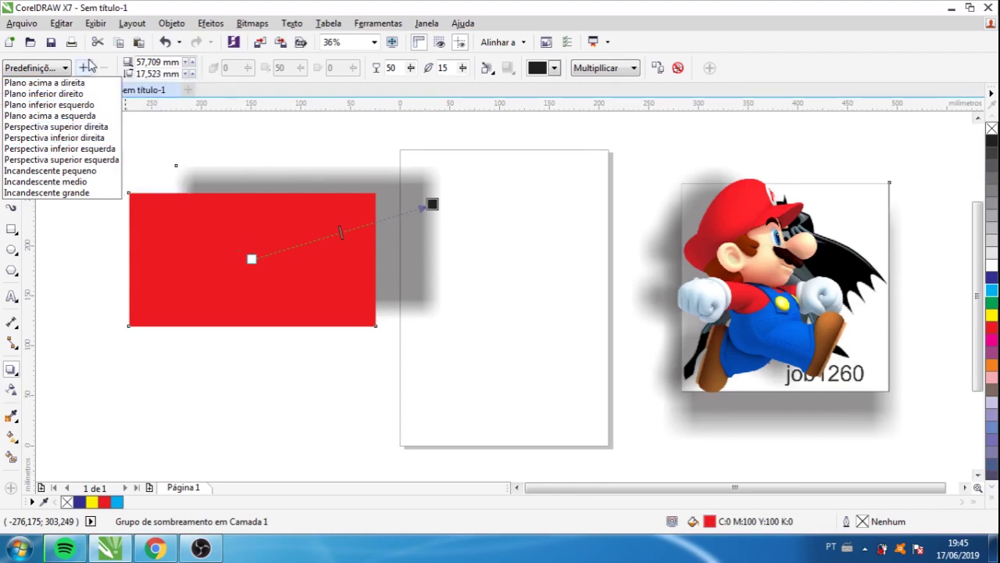
click(322, 380)
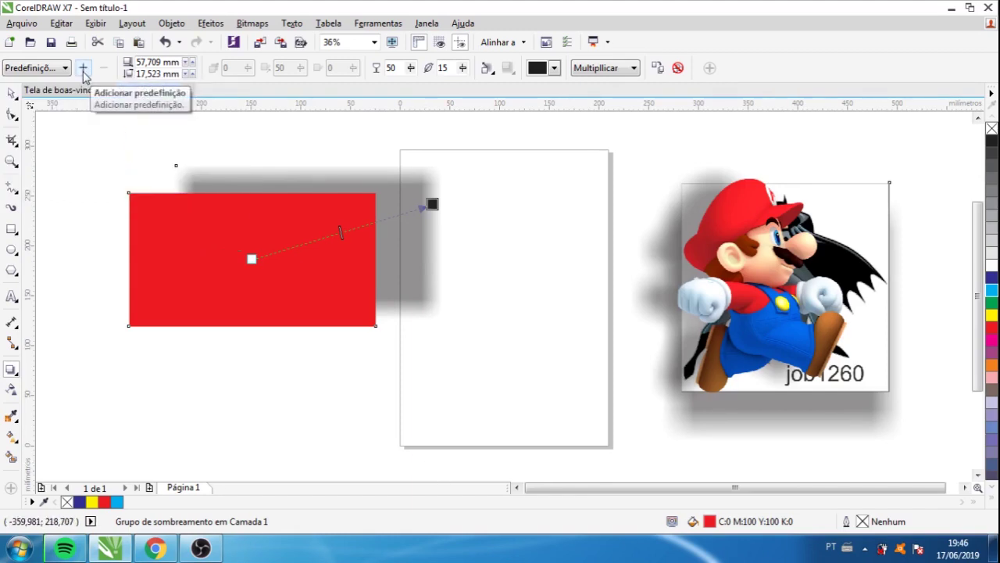
Try the shadow's opacity at 100 and 21, and settle on 47
click(409, 69)
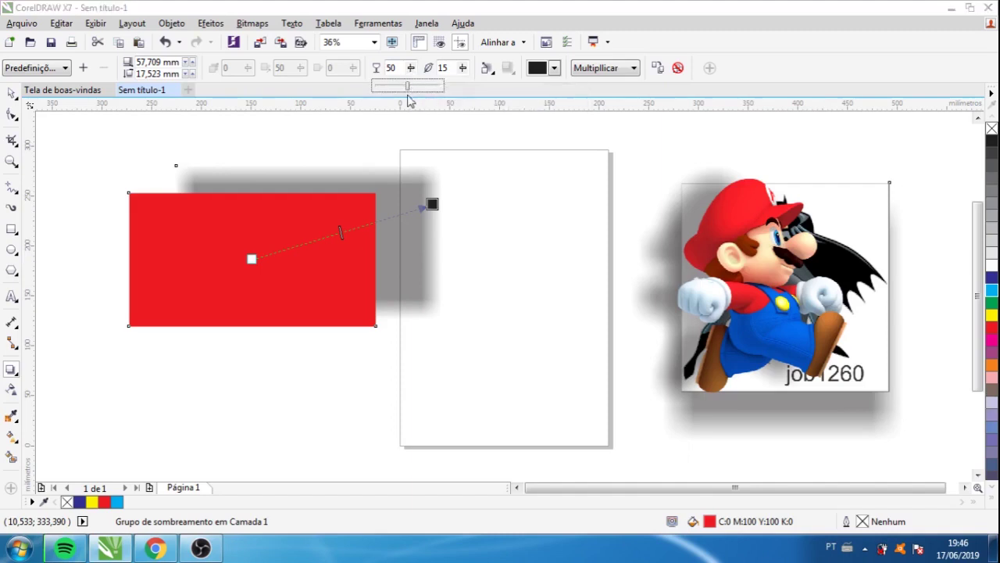
drag(409, 91, 443, 95)
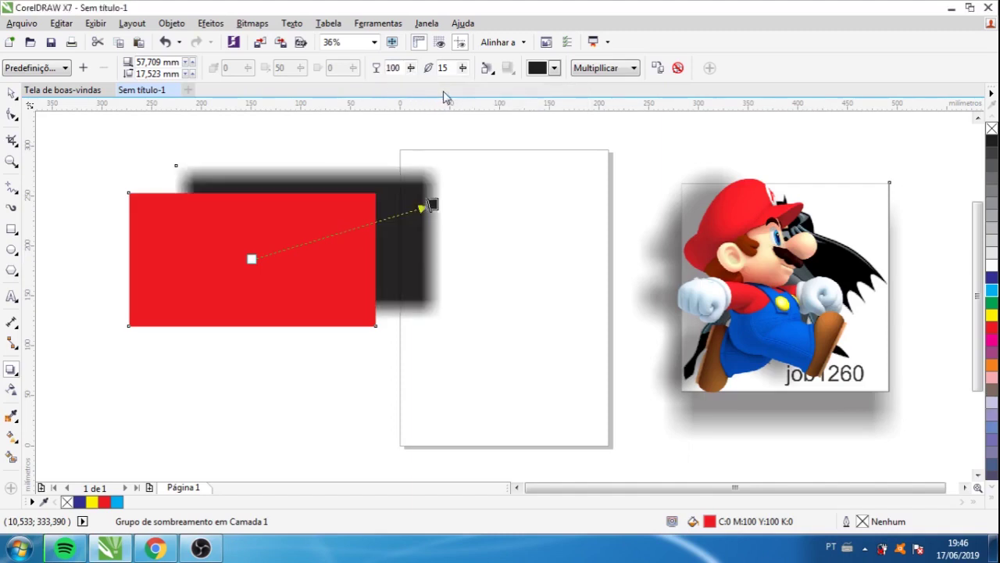
click(411, 69)
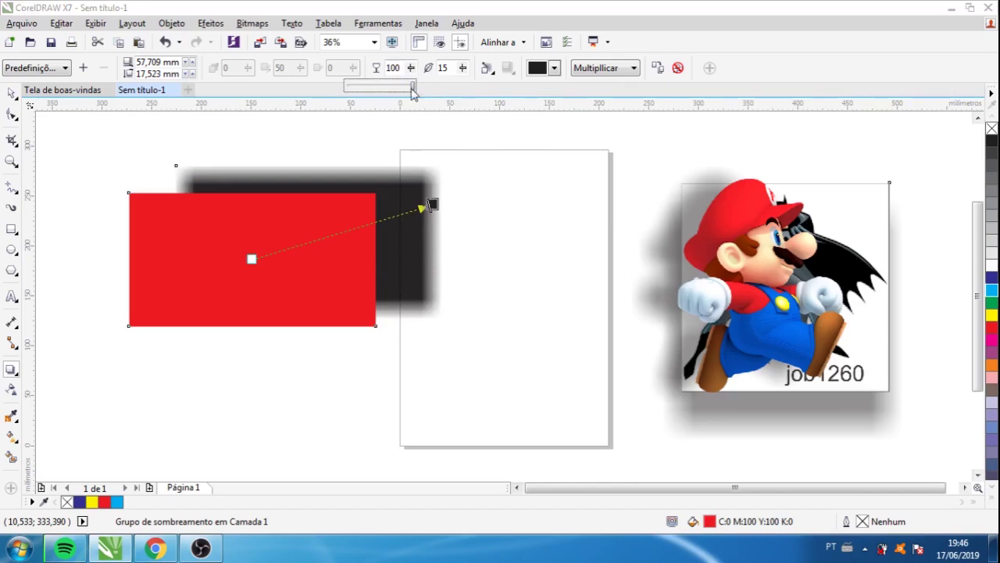
drag(412, 90, 362, 100)
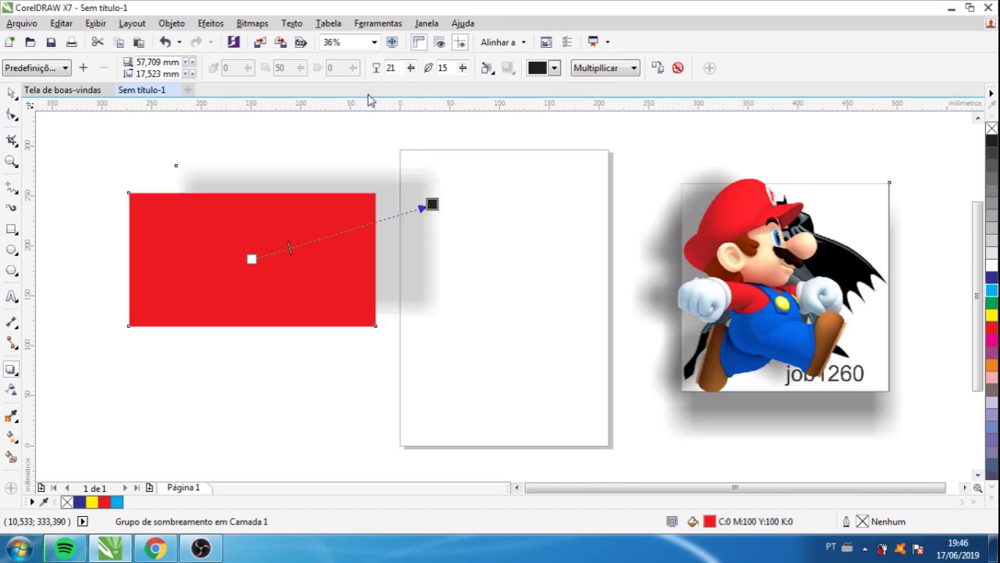
drag(410, 69, 393, 92)
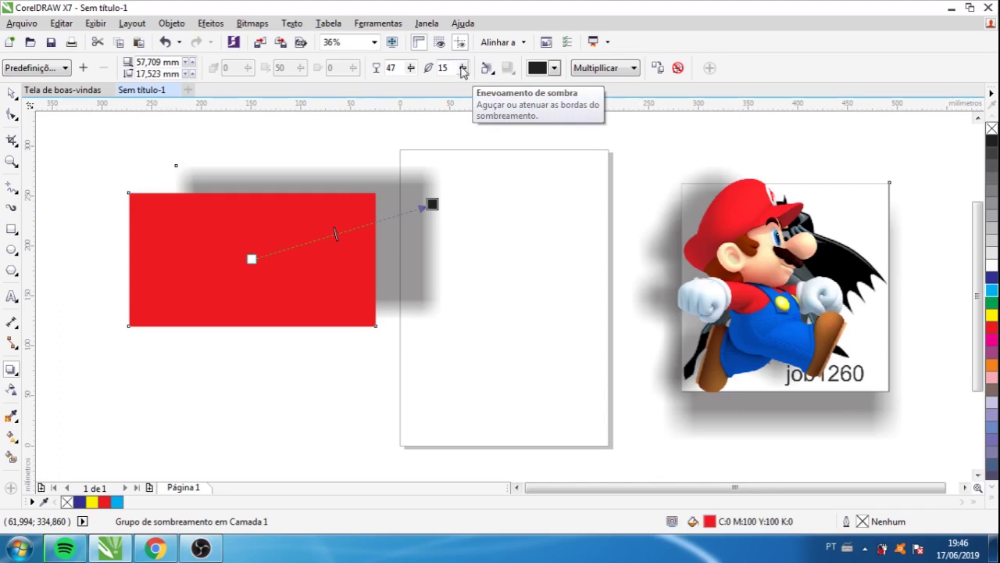
Try the shadow's feathering at 66 and 40, and settle on 19
drag(459, 70, 460, 85)
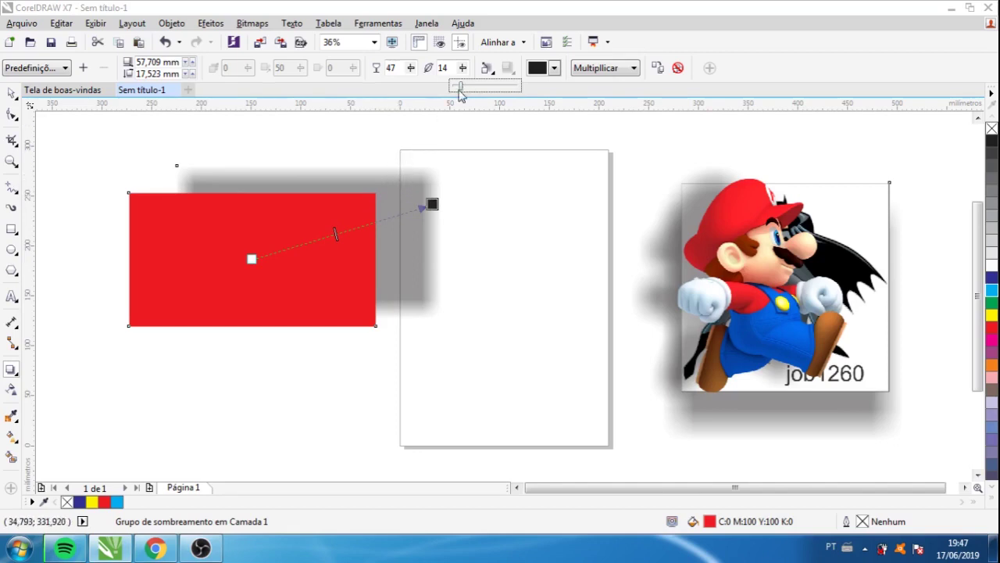
drag(461, 92, 497, 92)
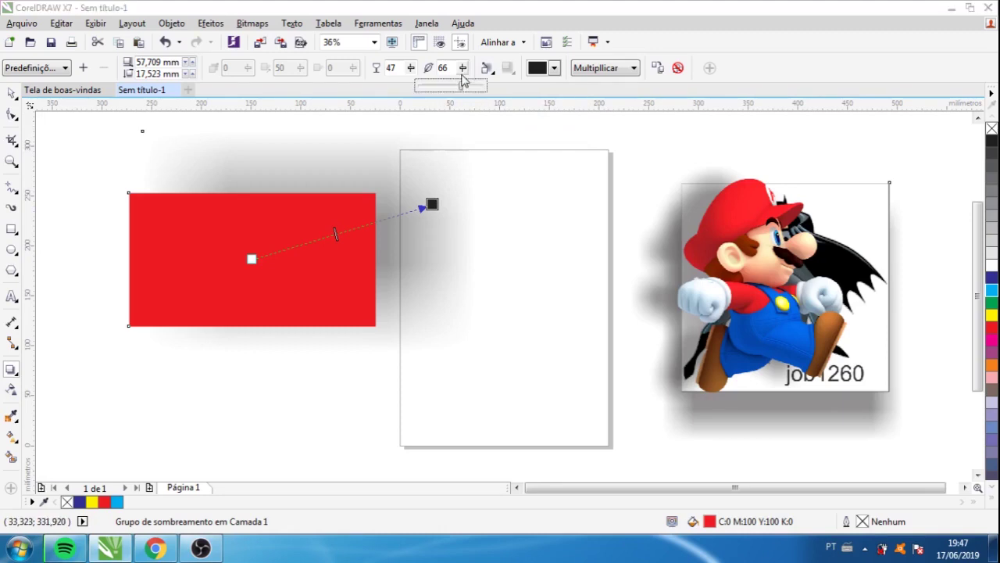
drag(461, 75, 444, 86)
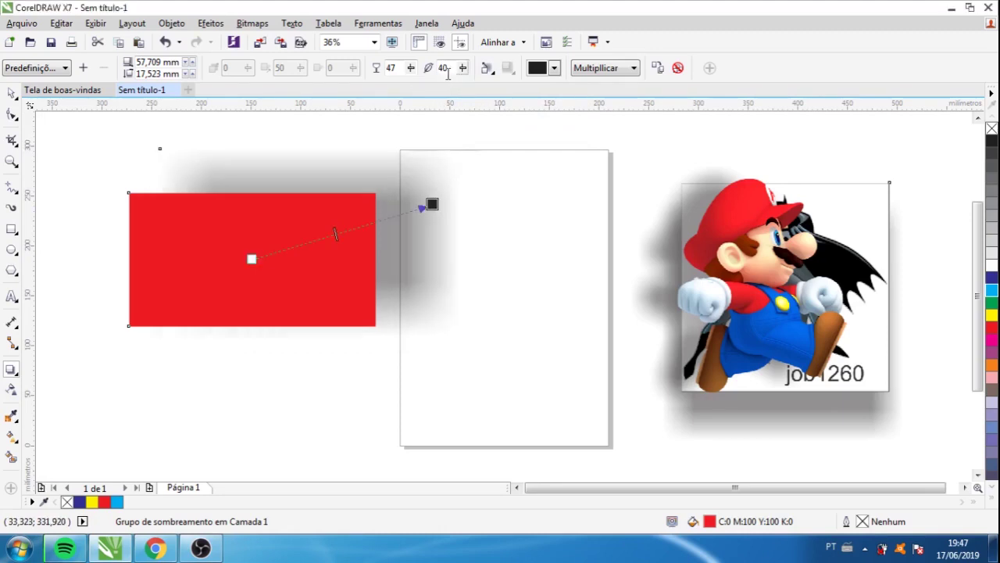
drag(461, 90, 446, 90)
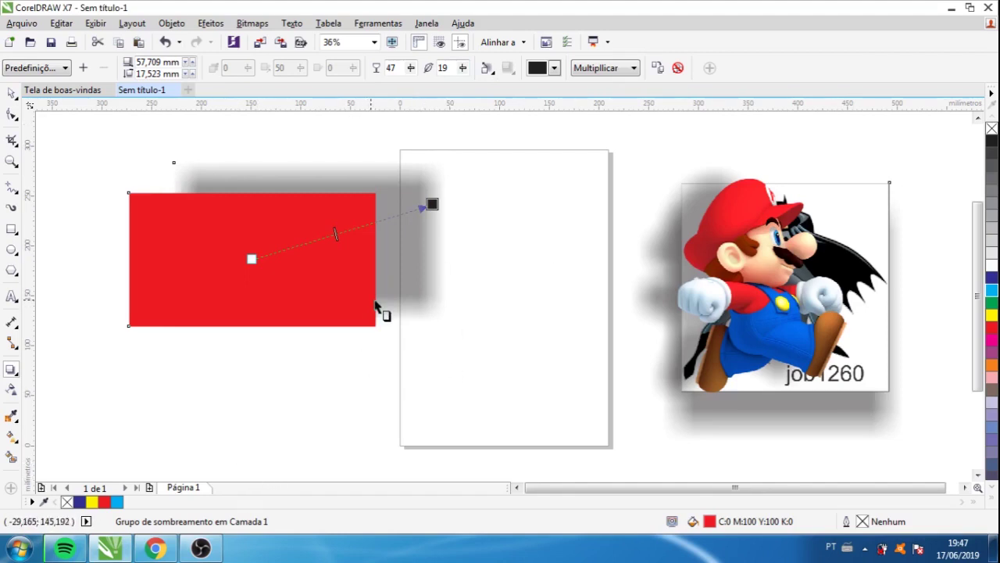
key(ctrl+z)
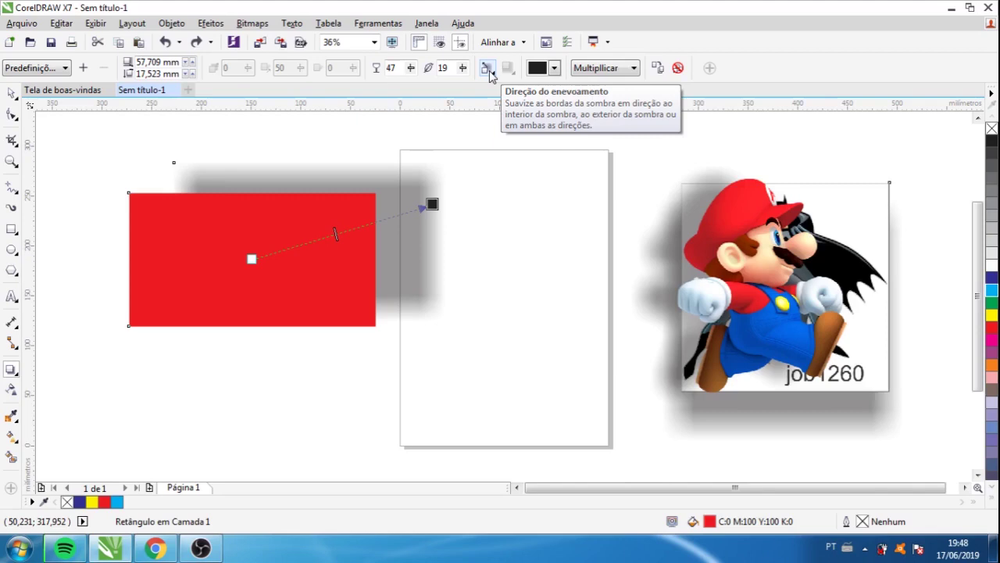
Compare the Central, Externa, Interna and Média feathering directions on the shadow, and finish with Central
click(488, 71)
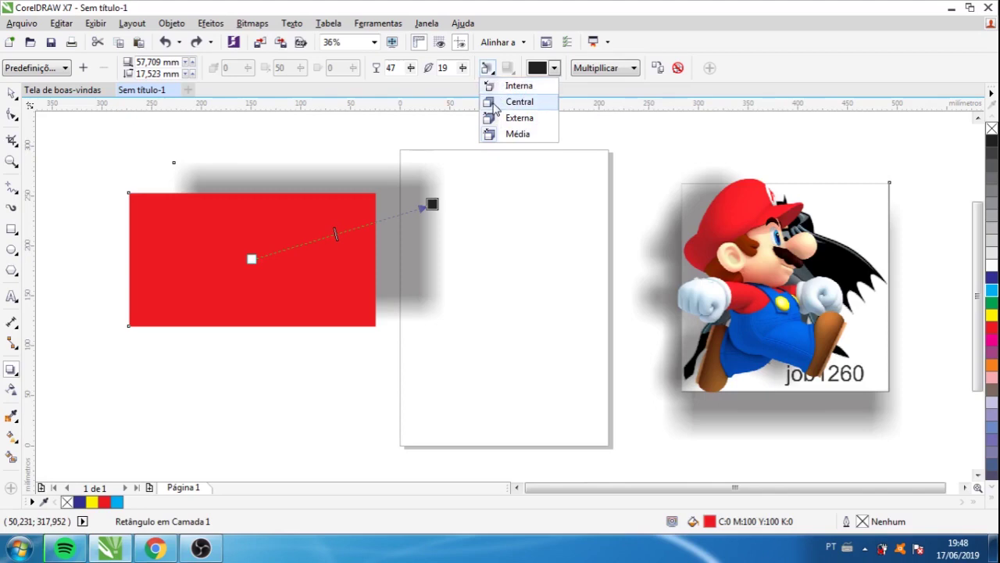
click(492, 103)
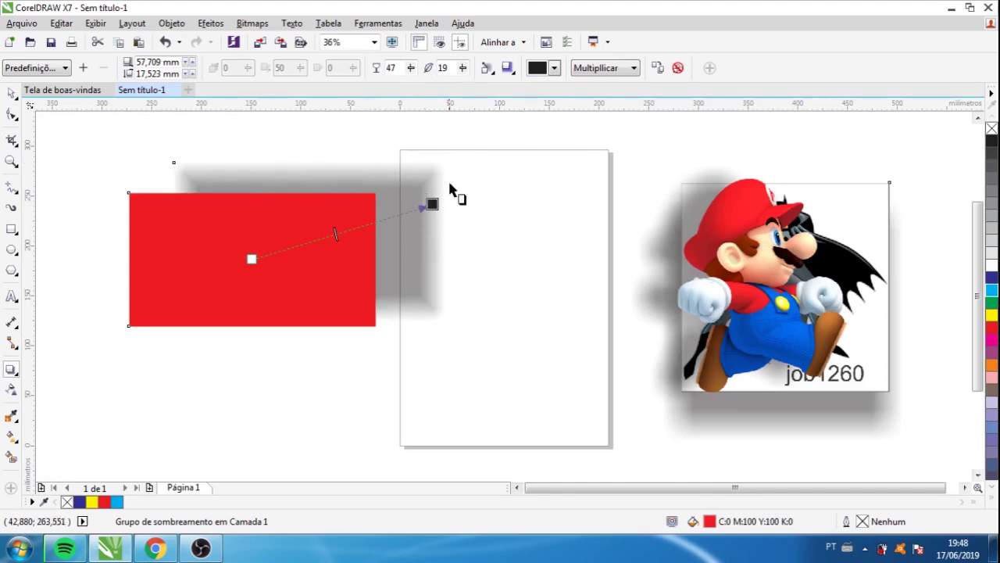
click(488, 68)
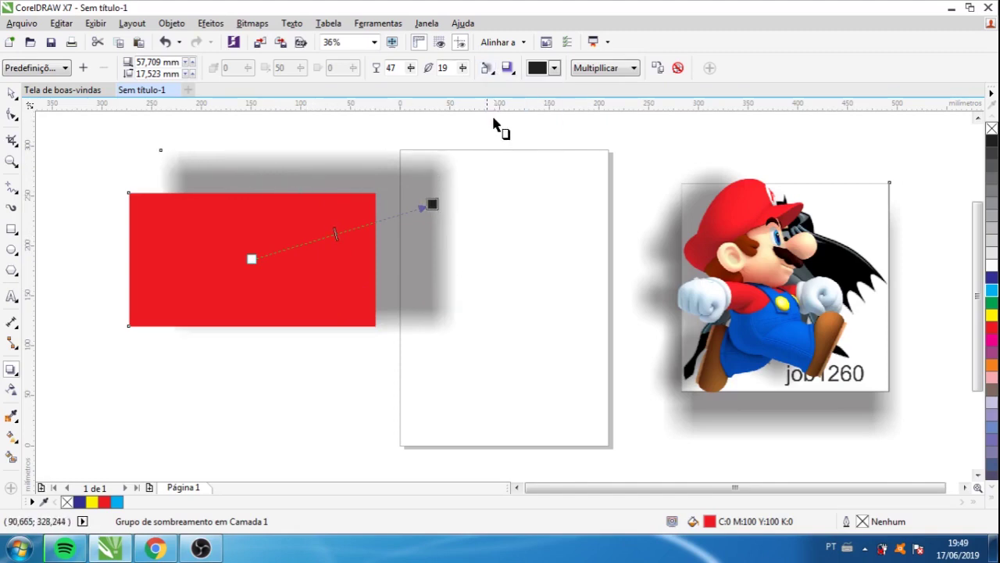
click(488, 69)
click(494, 87)
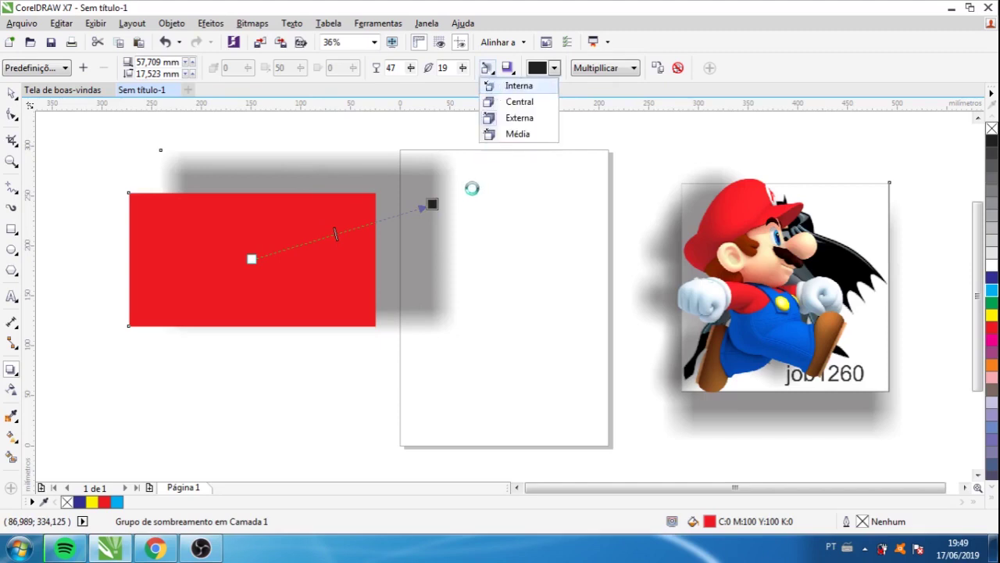
click(487, 68)
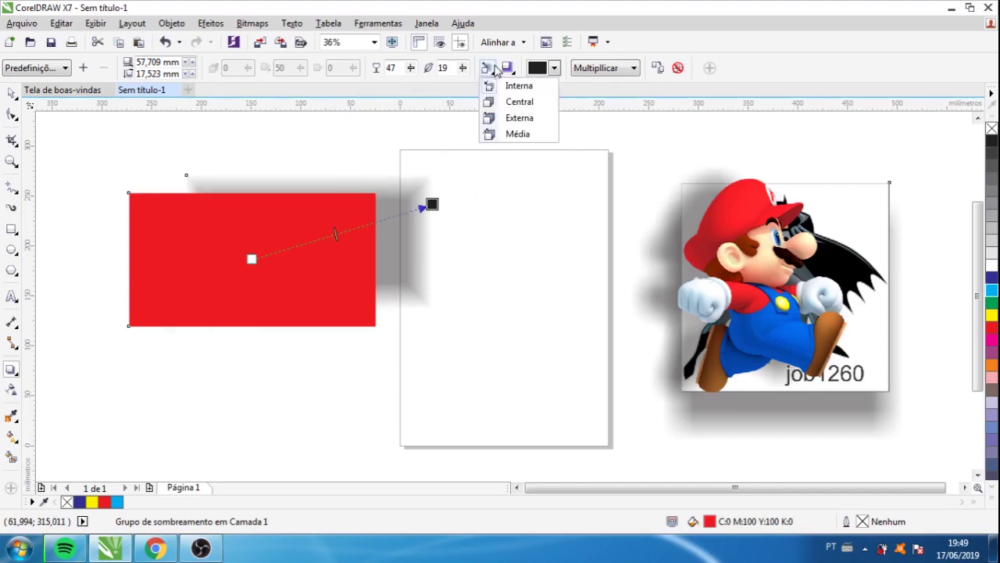
click(492, 135)
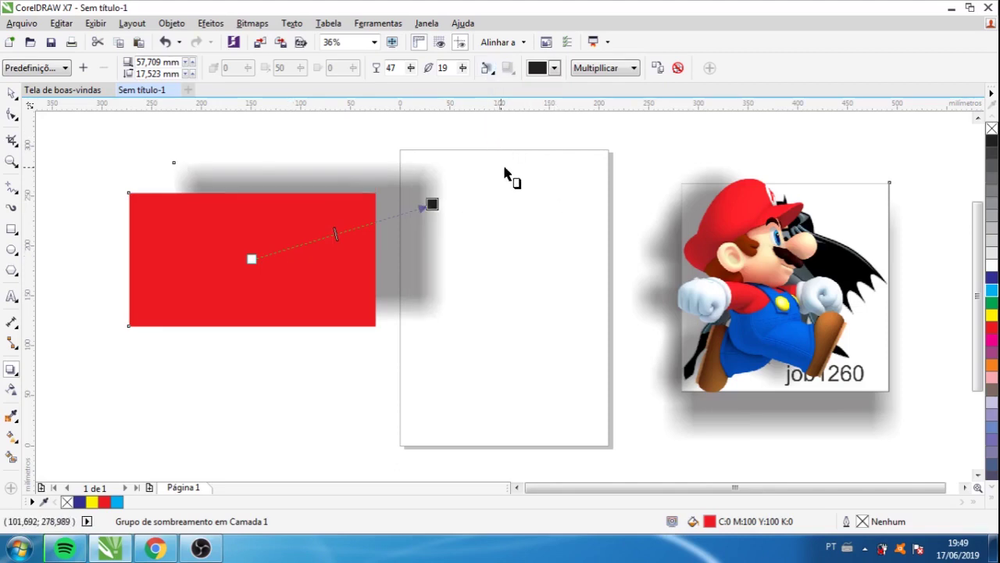
click(486, 68)
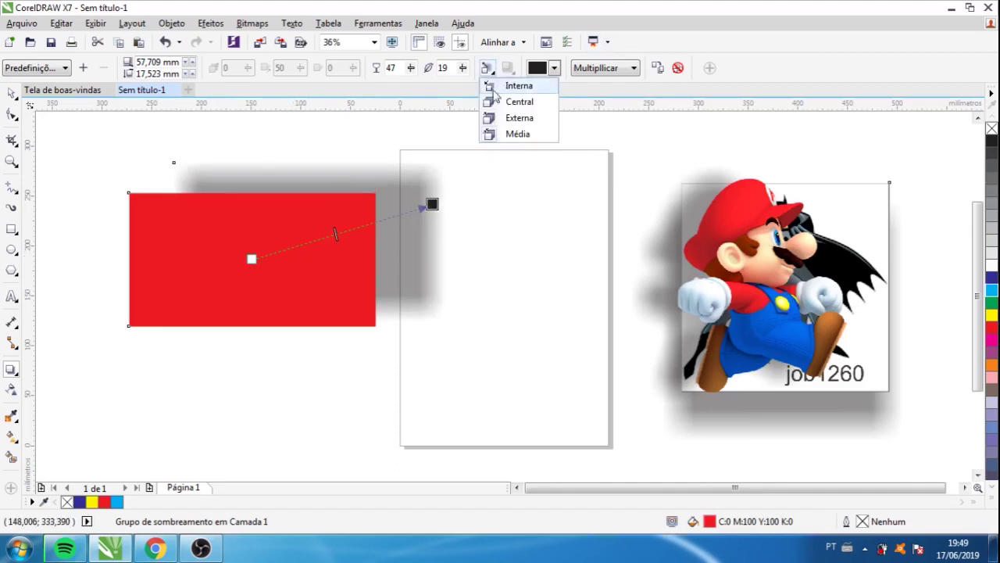
click(499, 101)
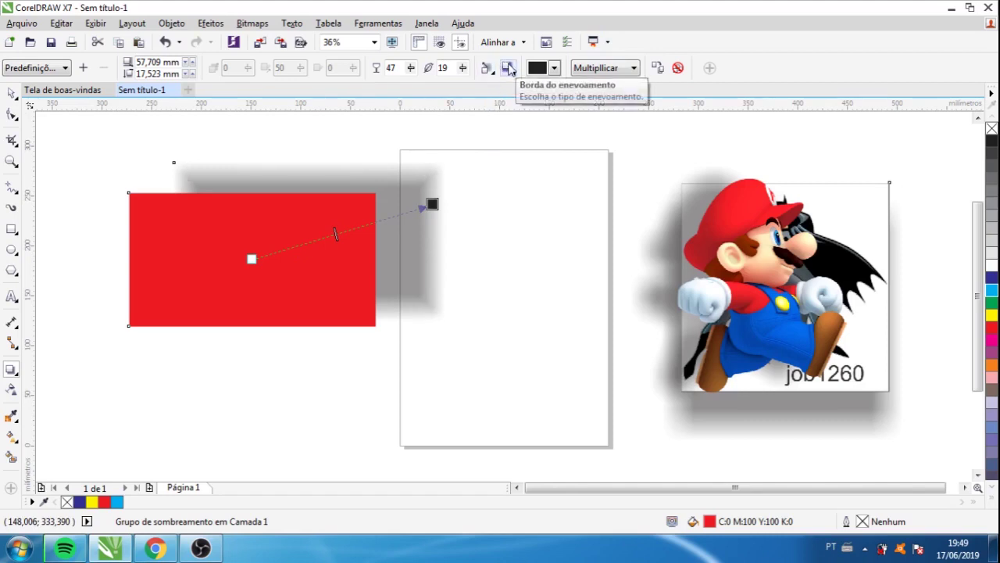
Compare the shadow's feathering edge types by applying Planas, Quadradas inversas and a softer edge
click(508, 68)
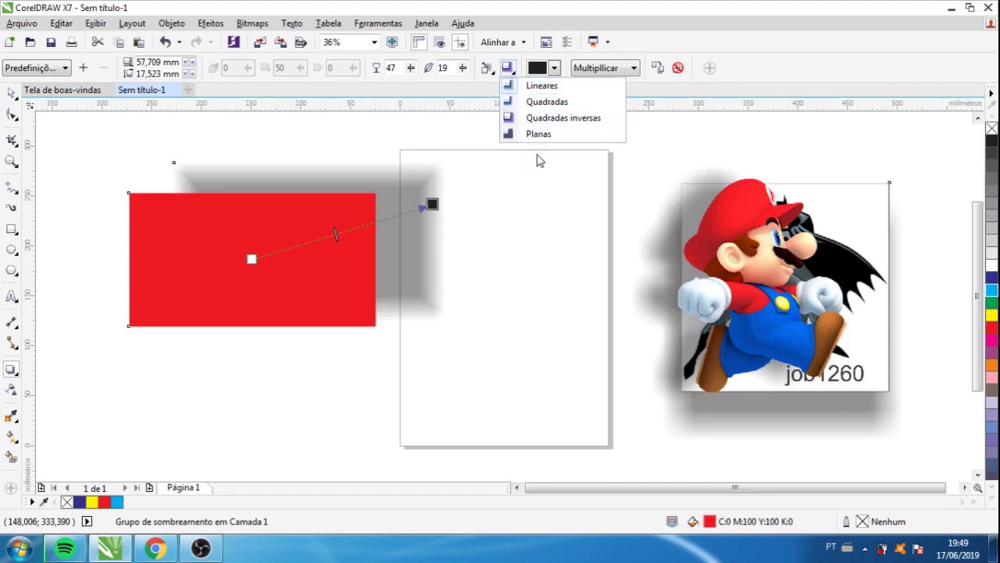
click(515, 134)
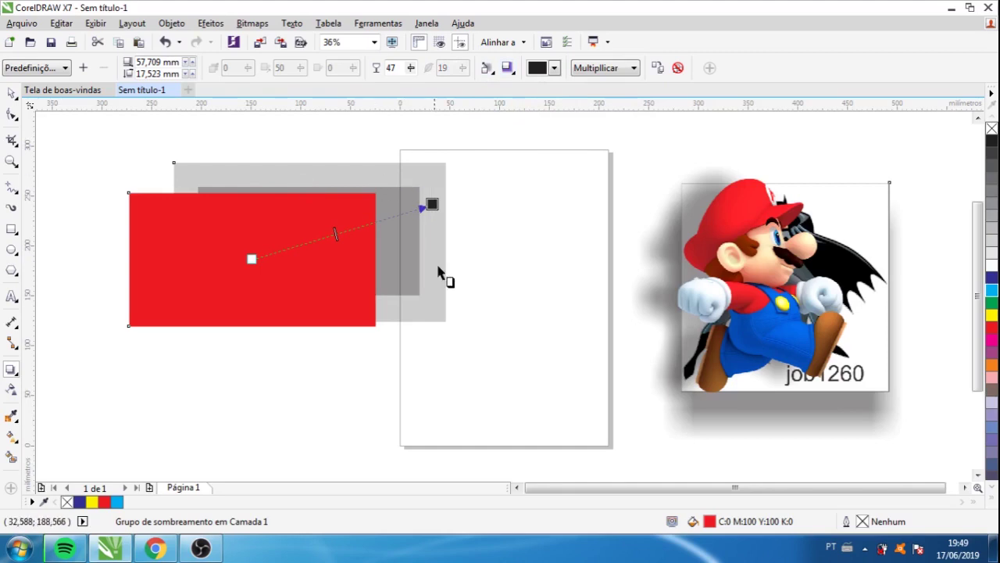
click(509, 68)
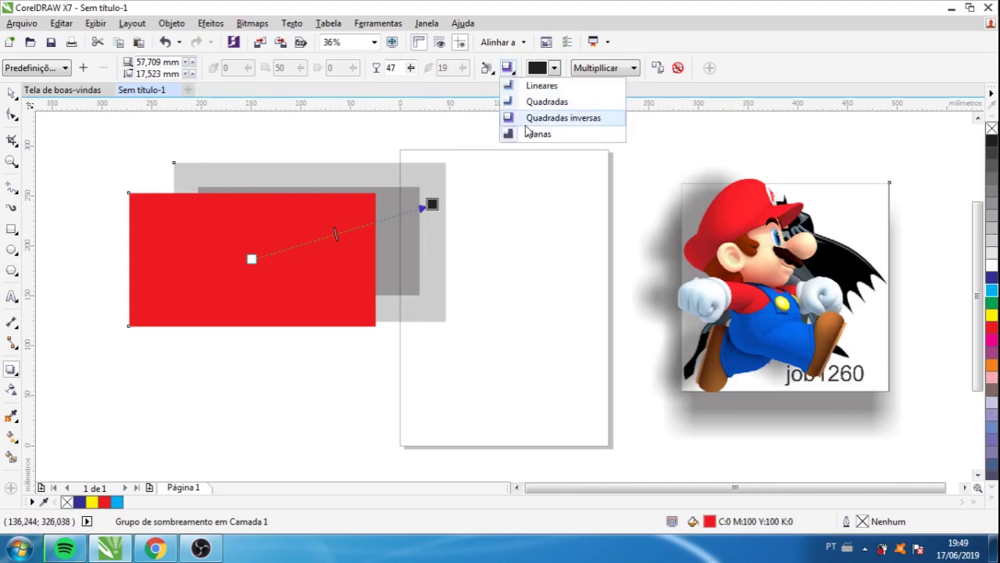
click(523, 122)
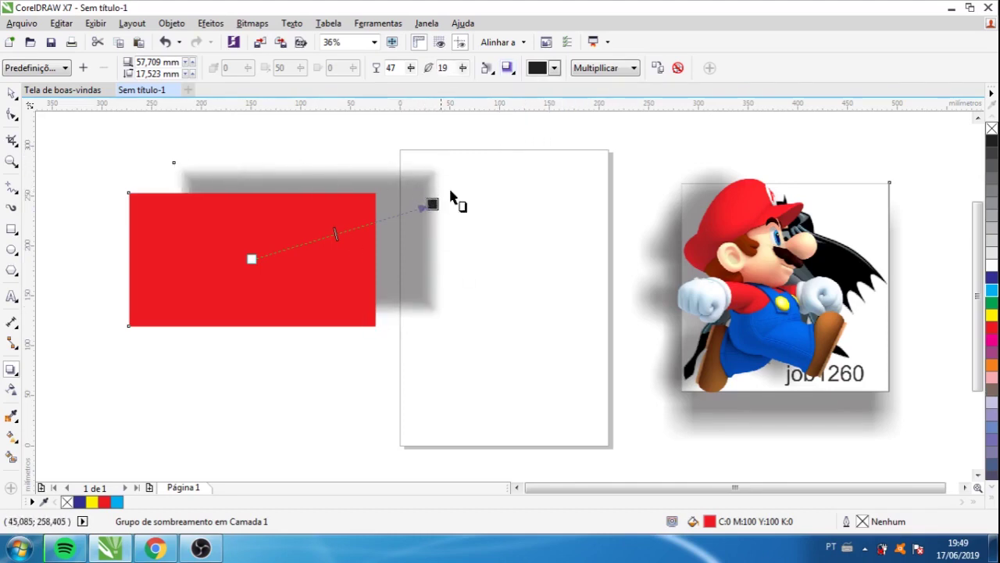
click(507, 70)
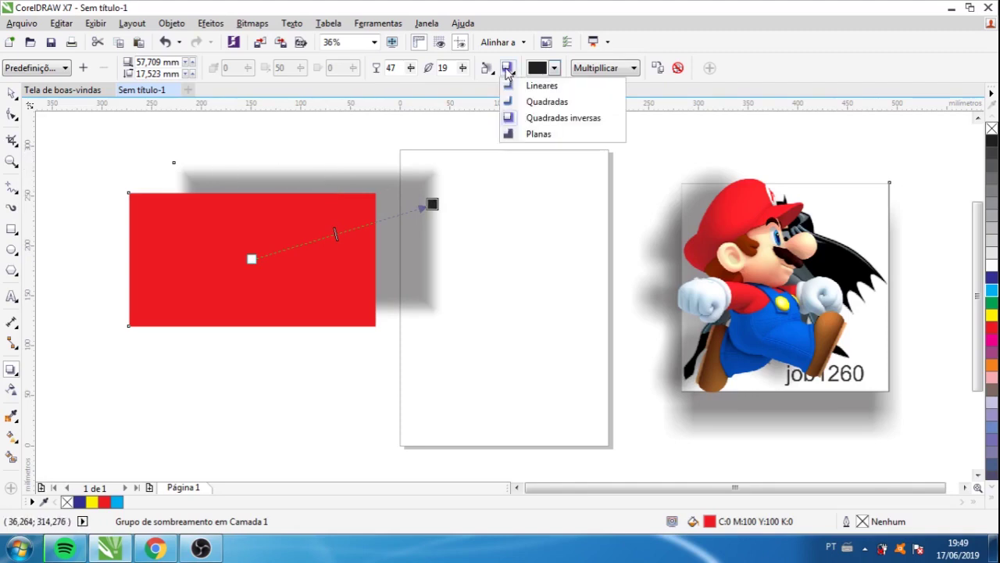
click(504, 180)
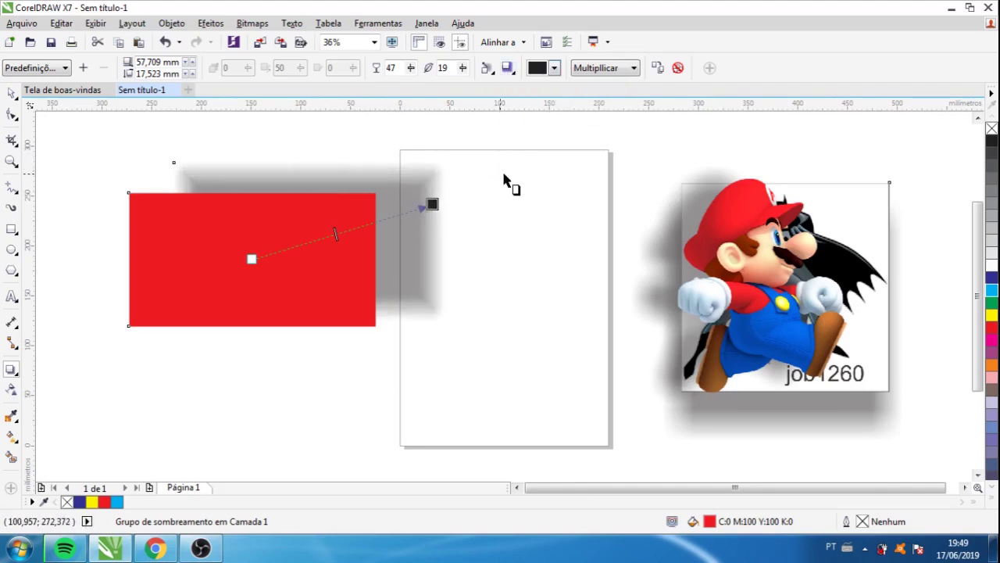
Set the feathering direction of the red rectangle's shadow to Média
click(492, 69)
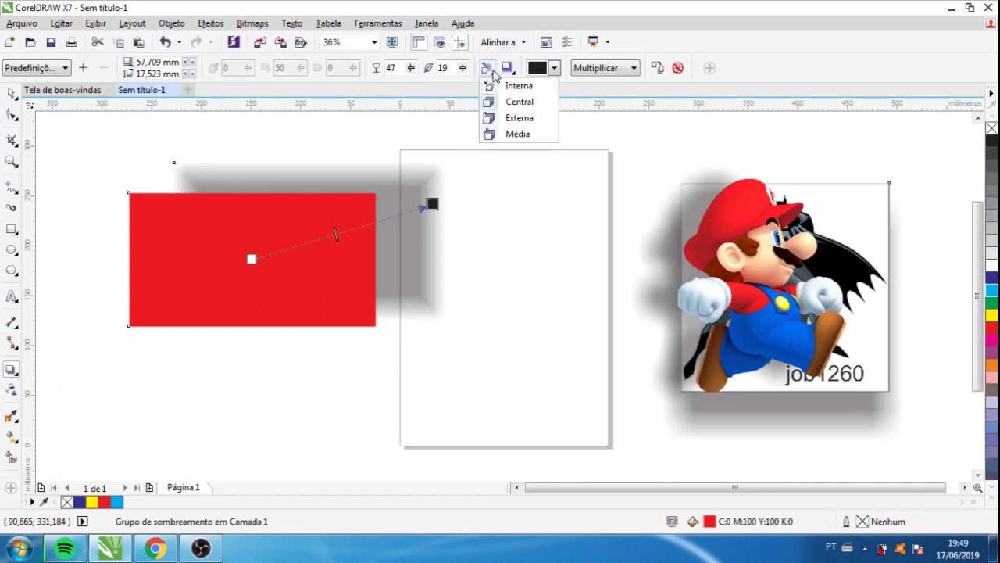
click(493, 134)
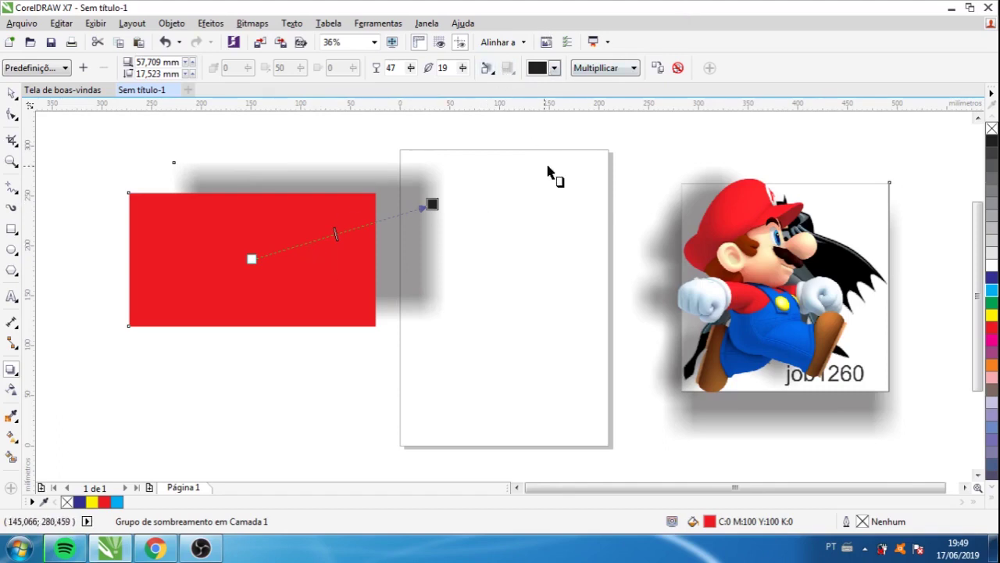
Try red as the colour of the rectangle's shadow, and undo the colour change
click(554, 69)
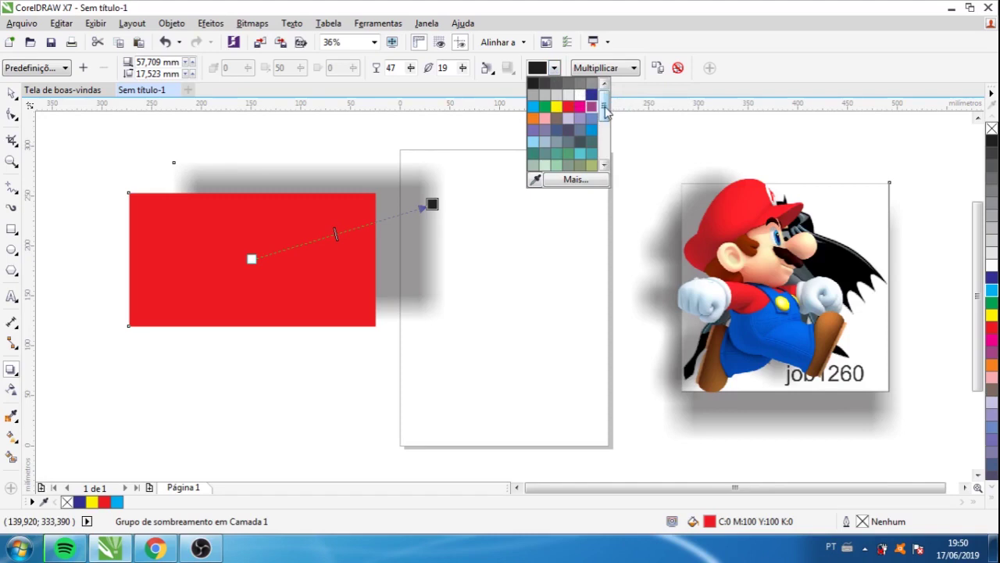
mouse_move(606, 112)
mouse_down()
mouse_move(607, 141)
mouse_move(606, 100)
mouse_up()
click(570, 109)
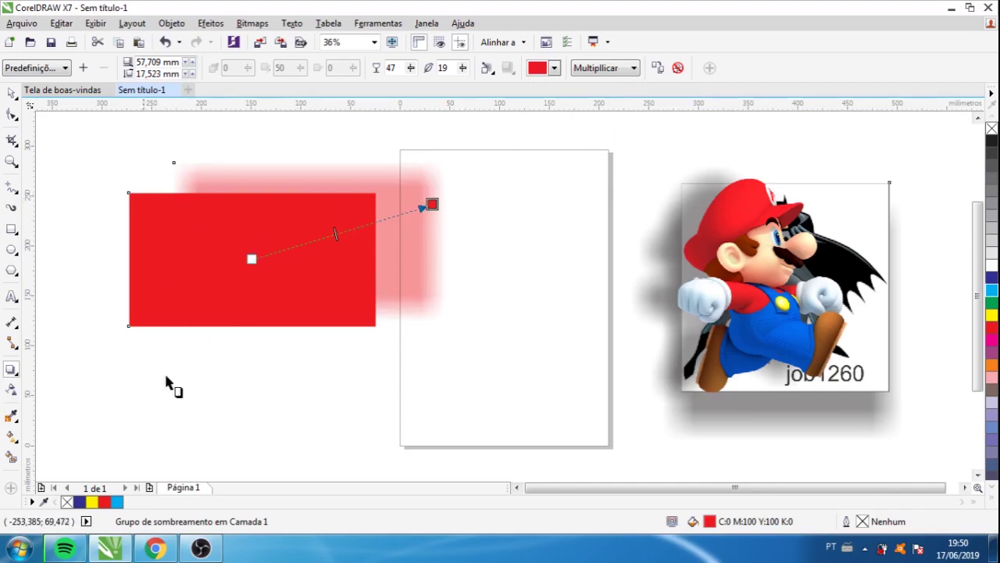
key(ctrl+z)
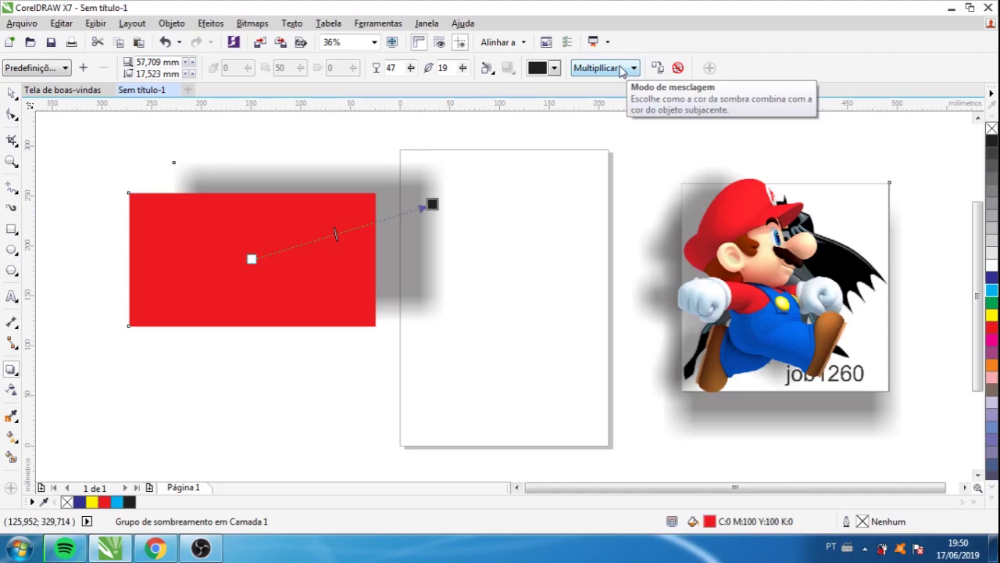
Compare the shadow's blend modes Se mais escuro and Se mais claro, and finish with Multiplicar
click(623, 69)
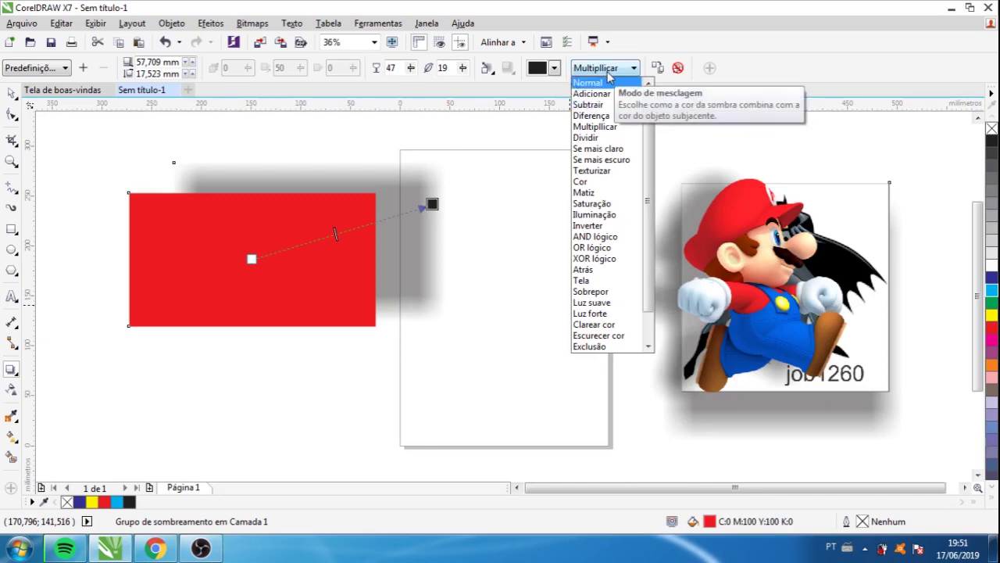
click(587, 163)
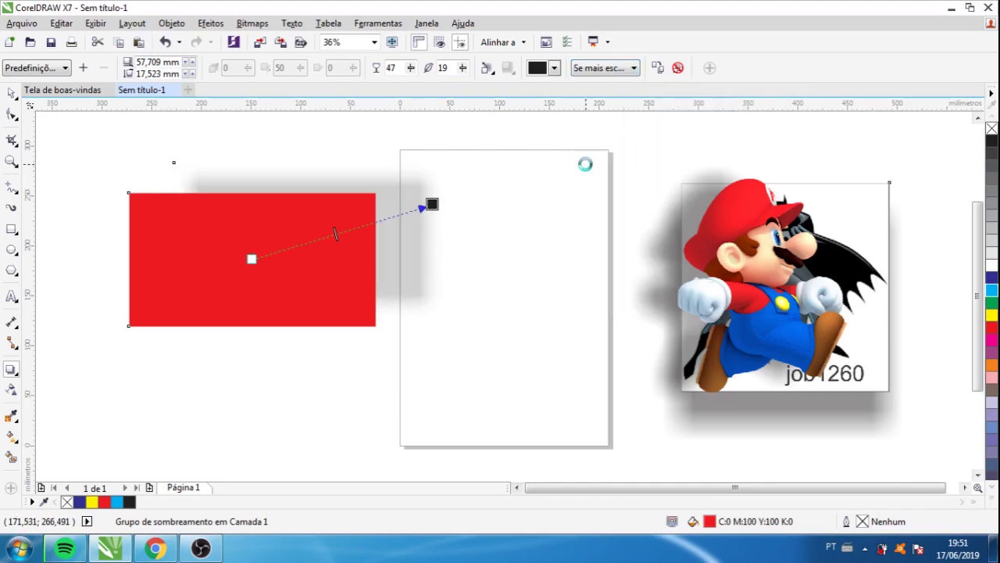
click(602, 70)
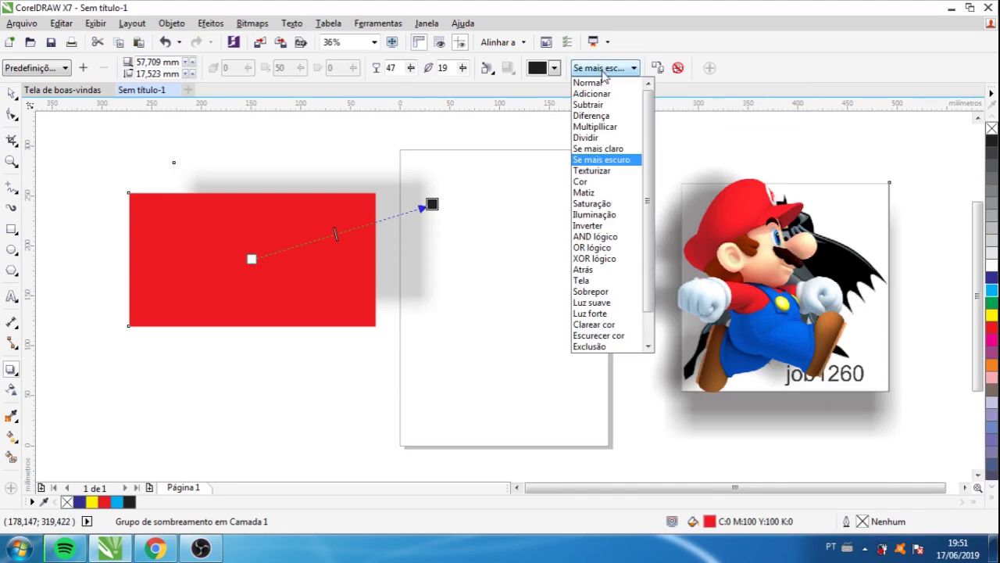
click(592, 150)
click(606, 68)
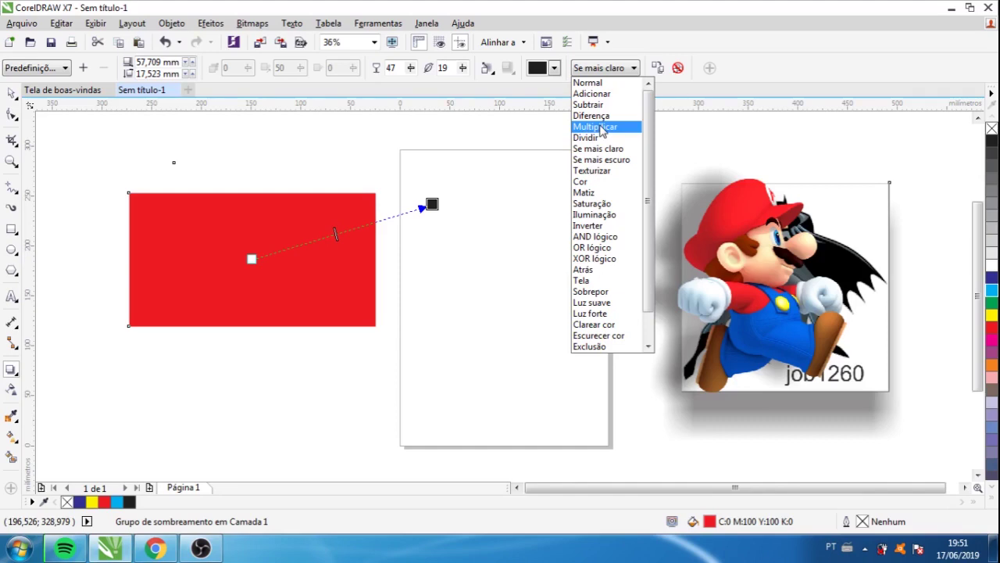
click(595, 127)
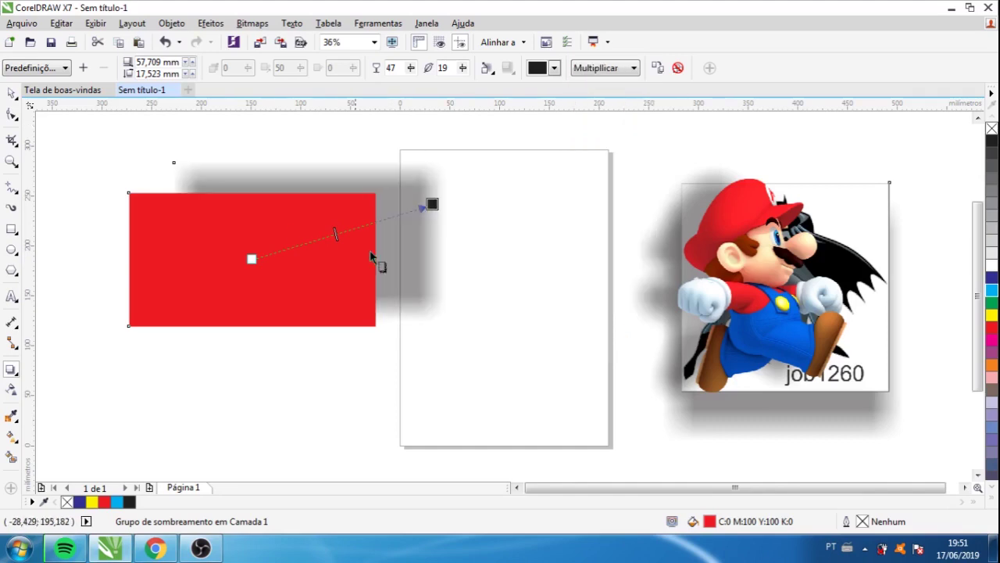
Clear the drop shadow from the red rectangle
click(554, 68)
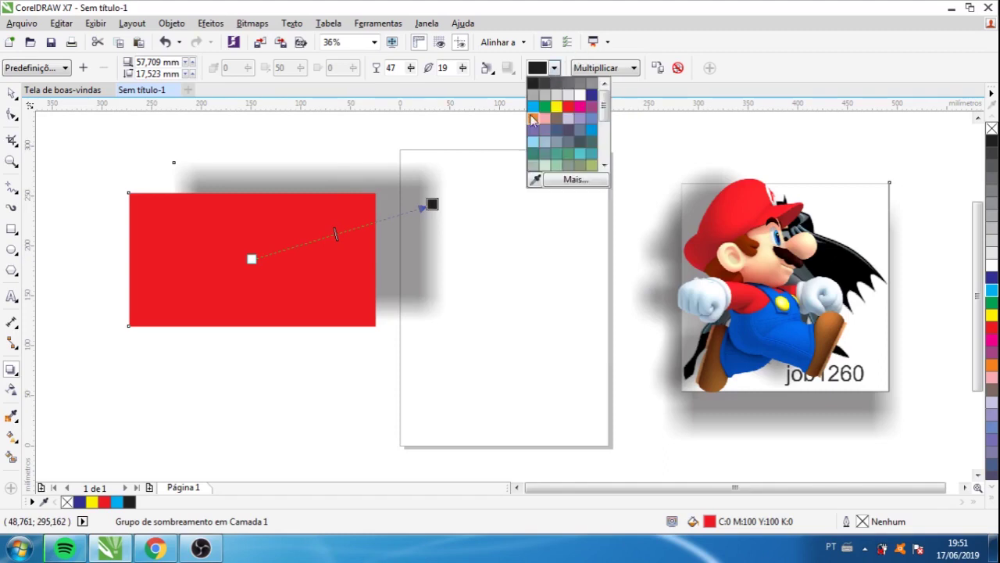
click(606, 70)
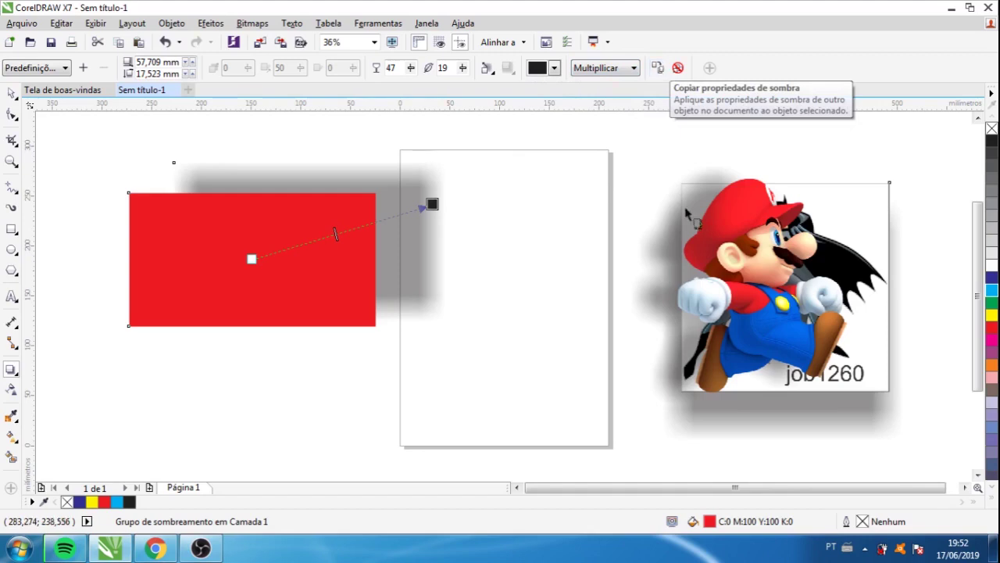
click(679, 68)
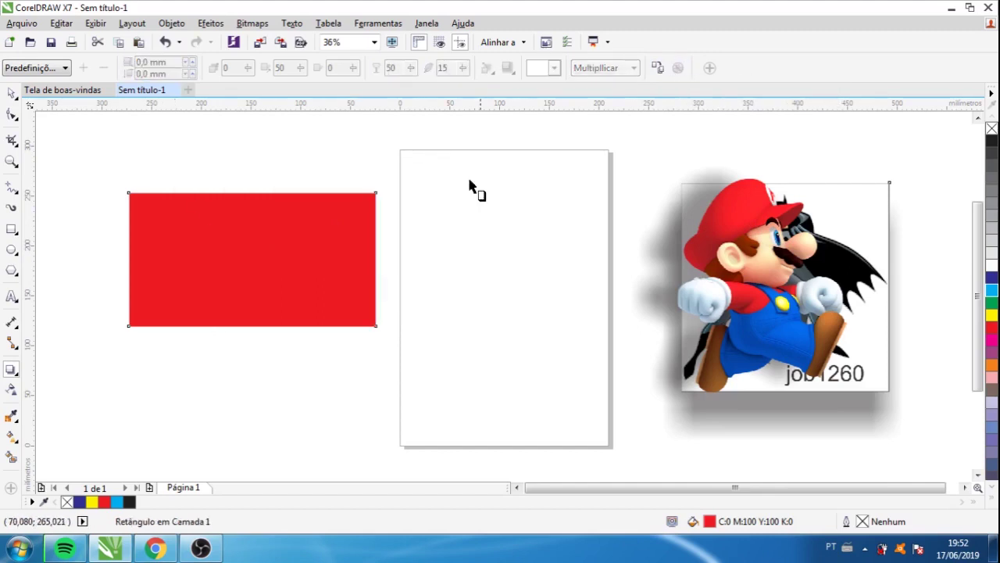